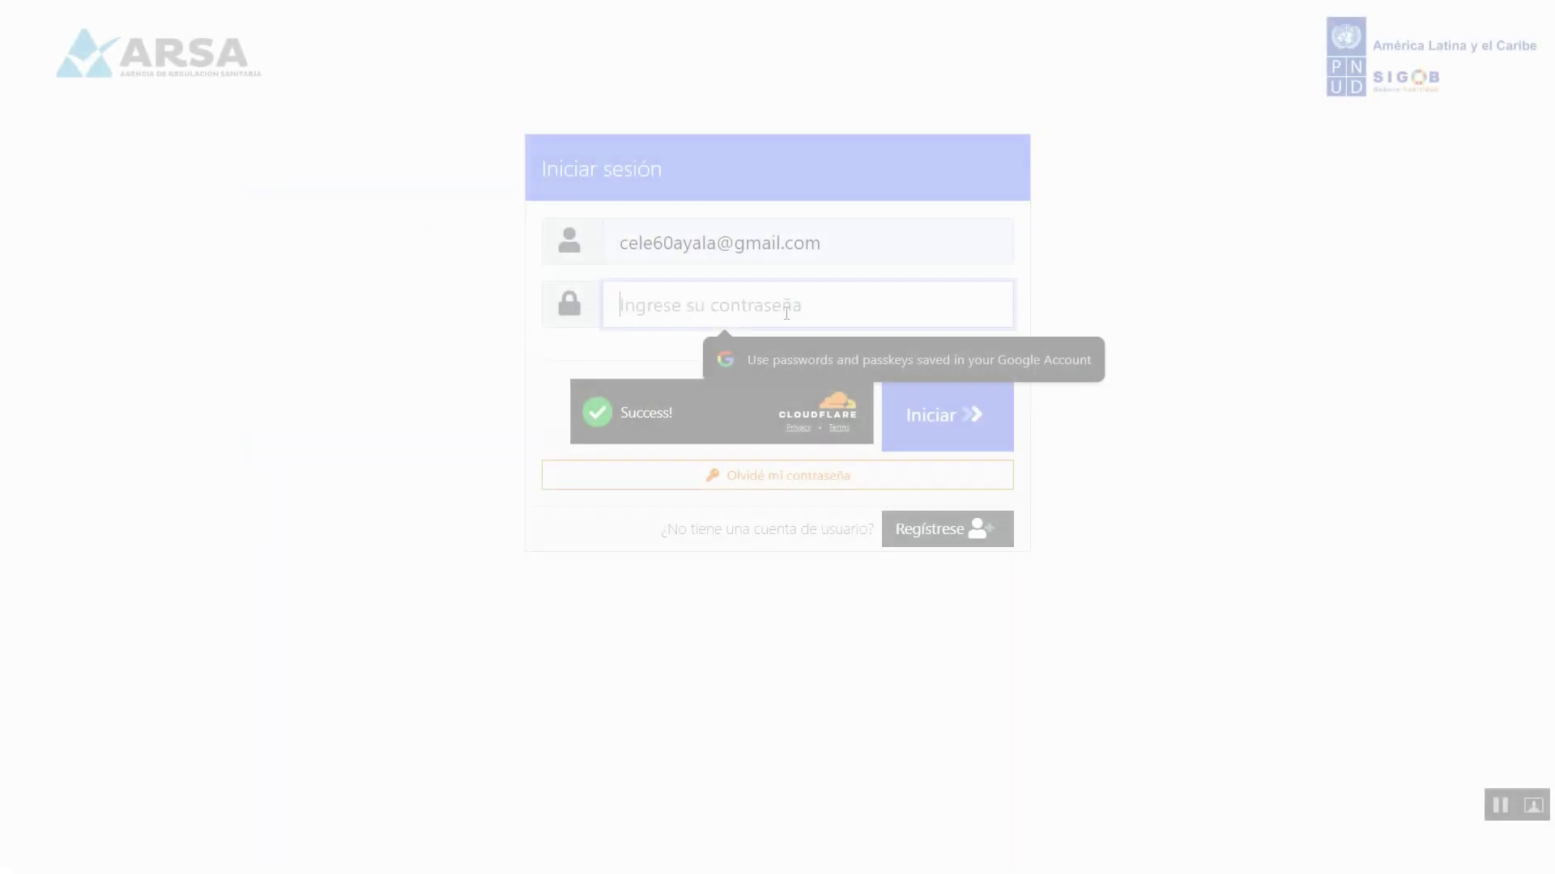
- Enter the account password on the ARSA 'Iniciar sesión' page
text(••••)
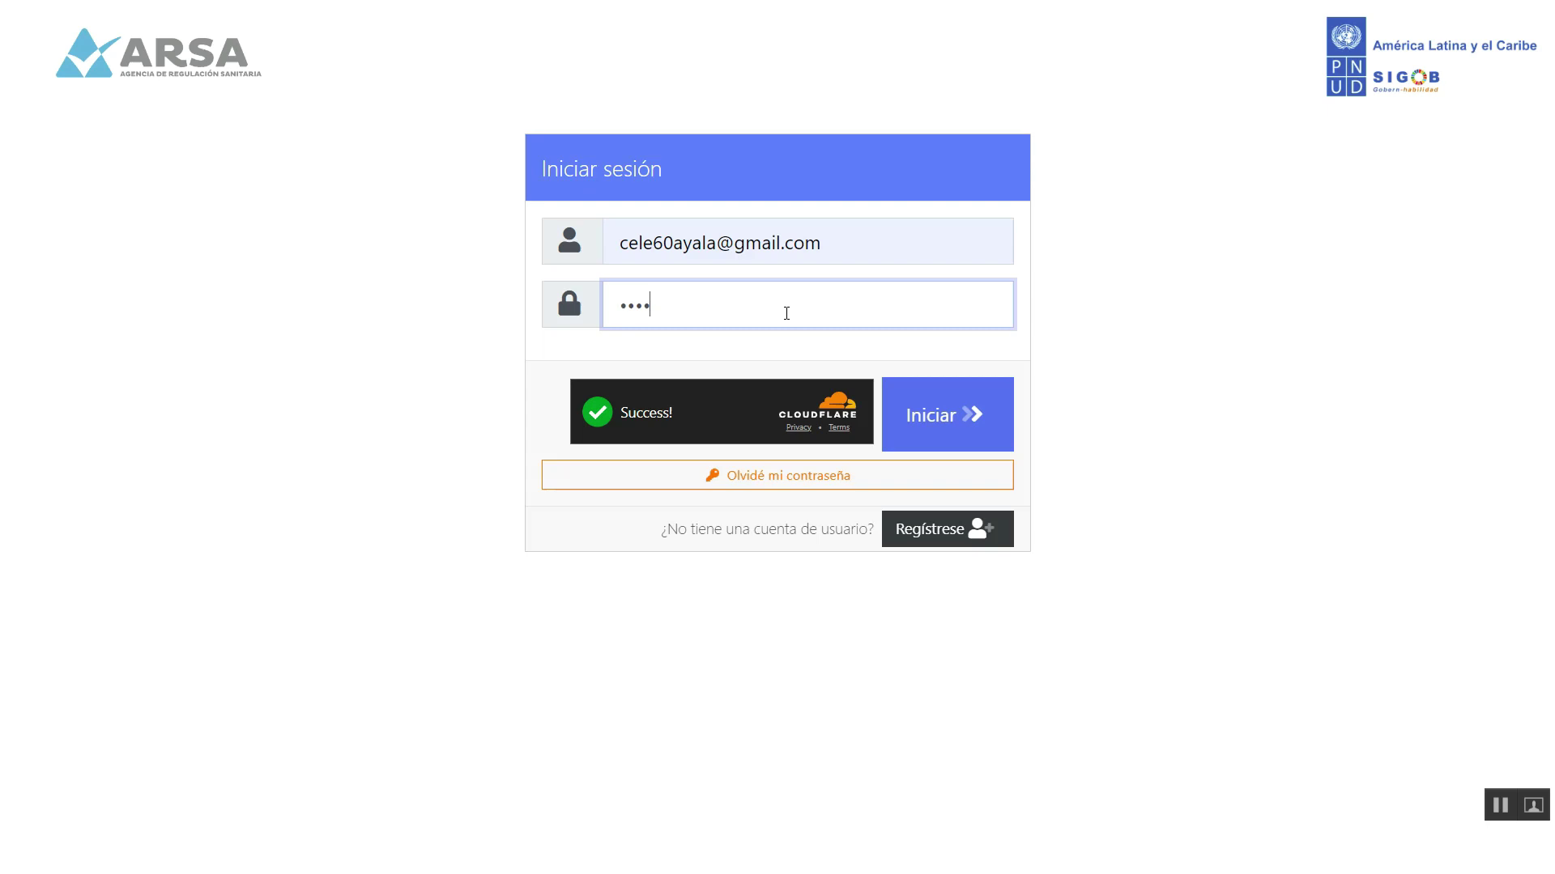
- Sign in to the ARSA portal with the entered e-mail and password
click(963, 402)
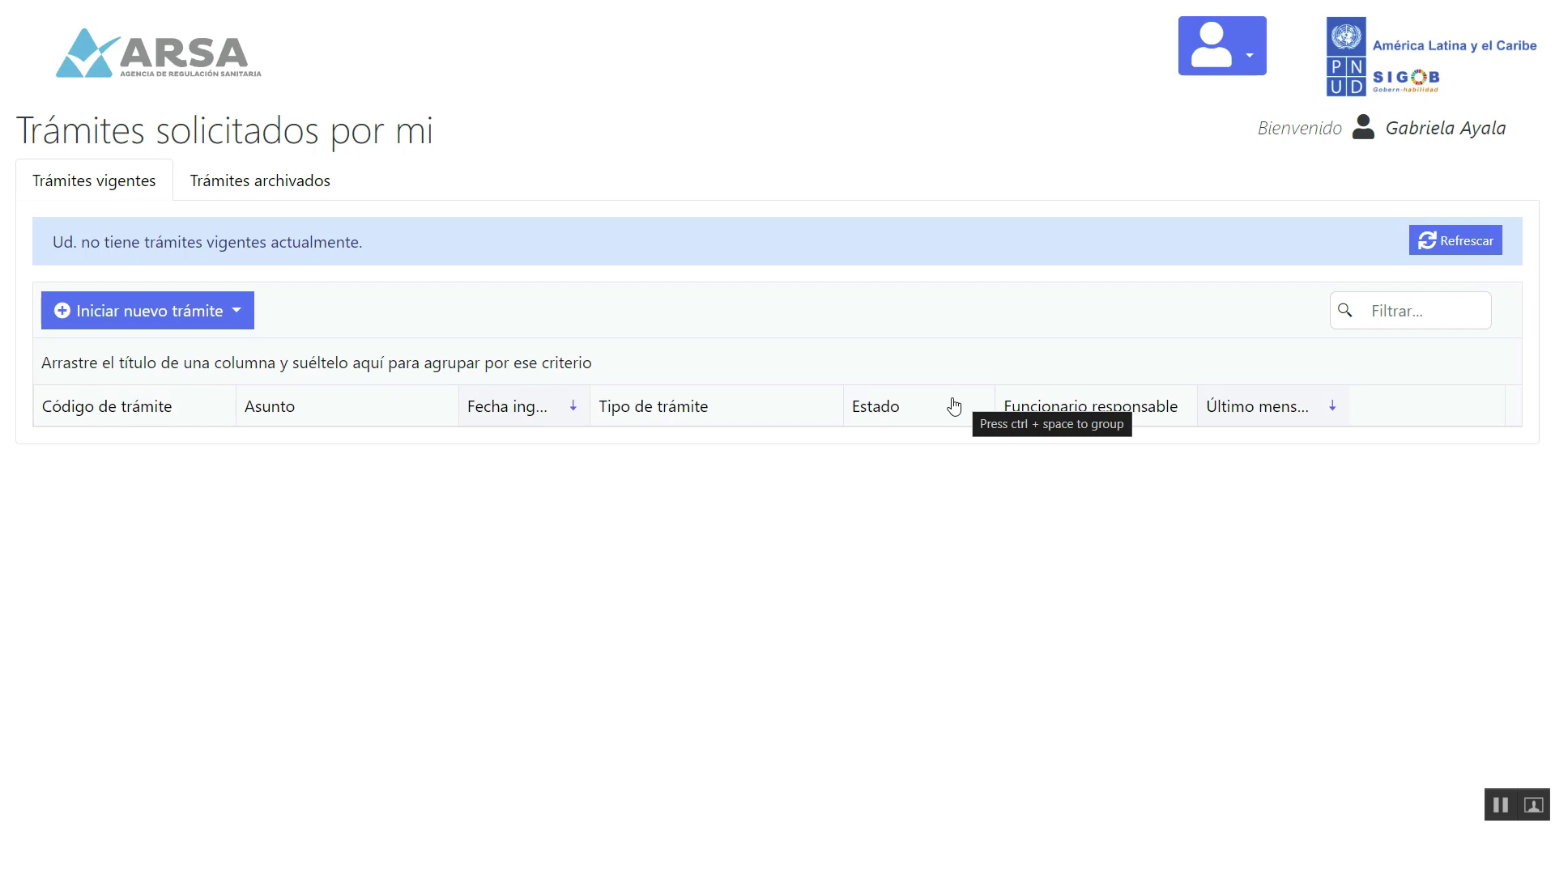
- Start a Ser03 request with TRASPASO DE PROPIETARIO, acting 'A nombre propio', and continue
click(237, 319)
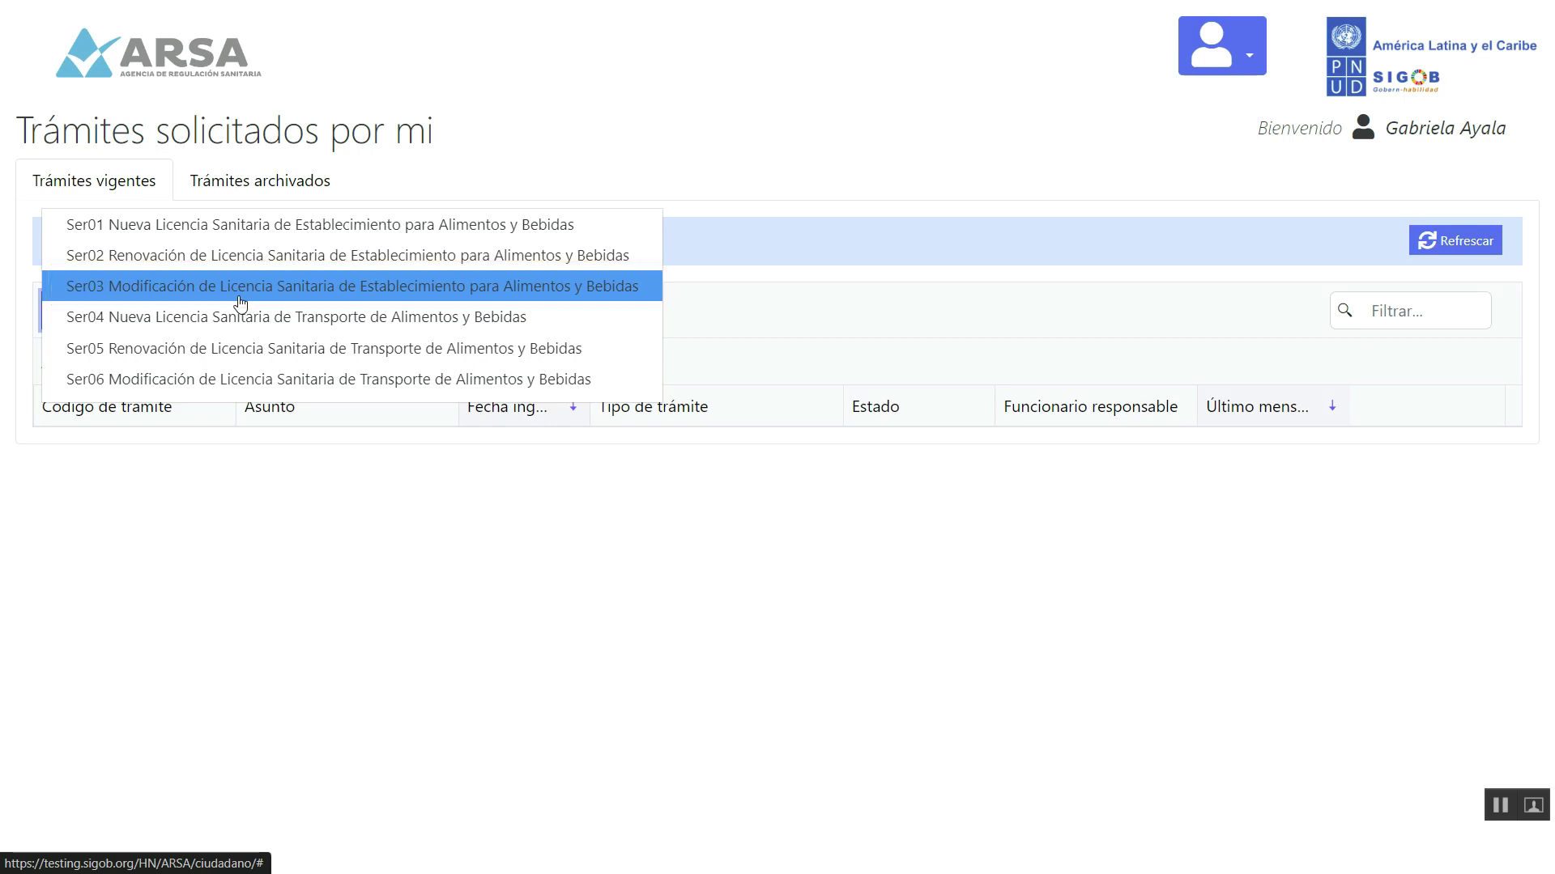
click(240, 301)
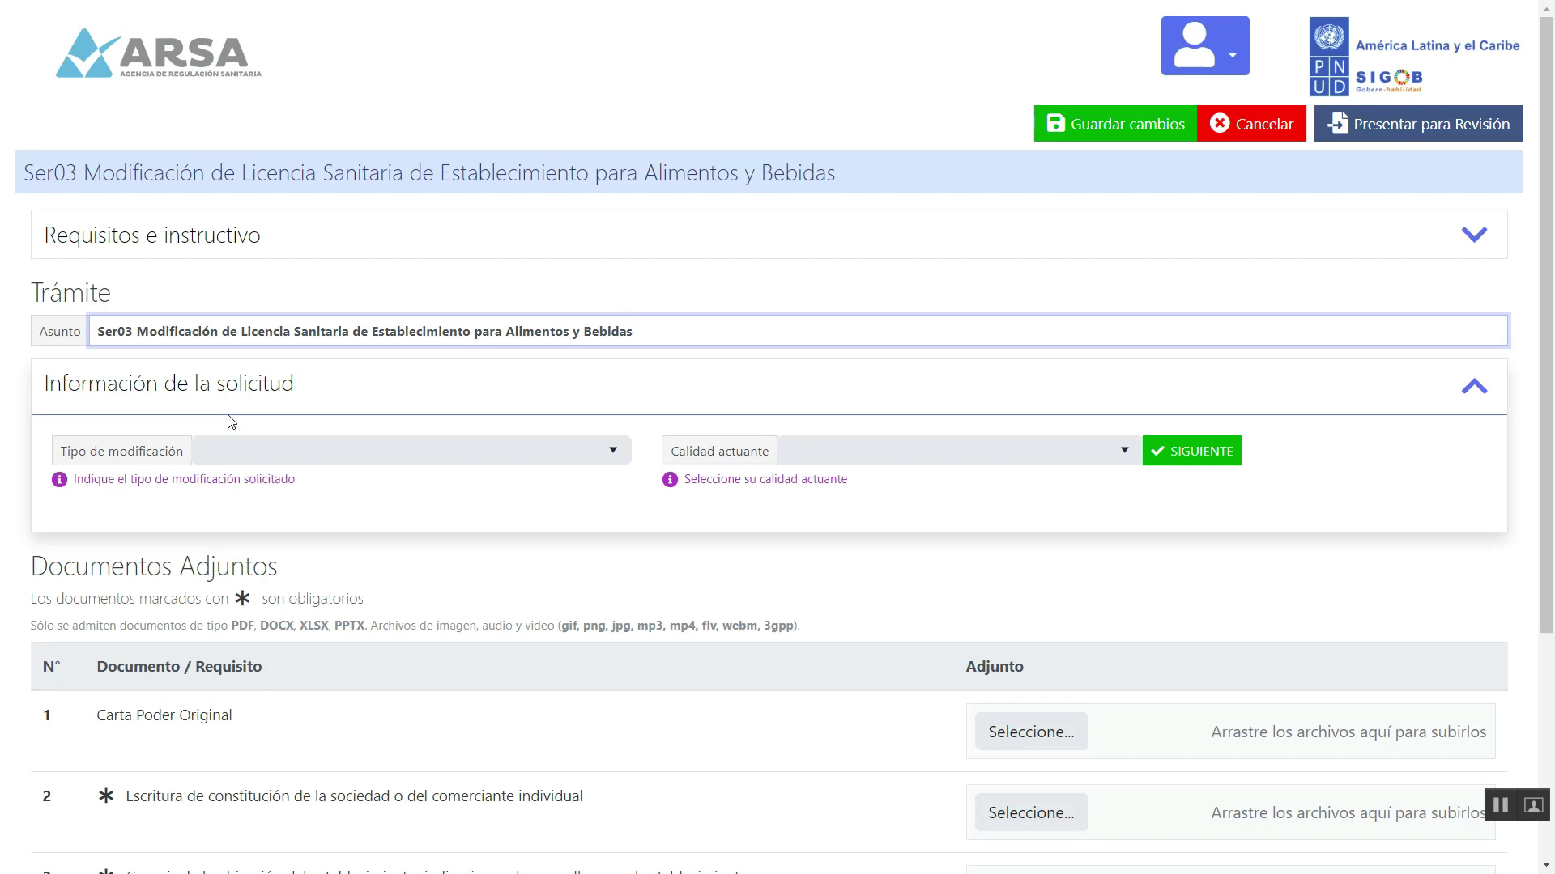
click(414, 458)
click(410, 525)
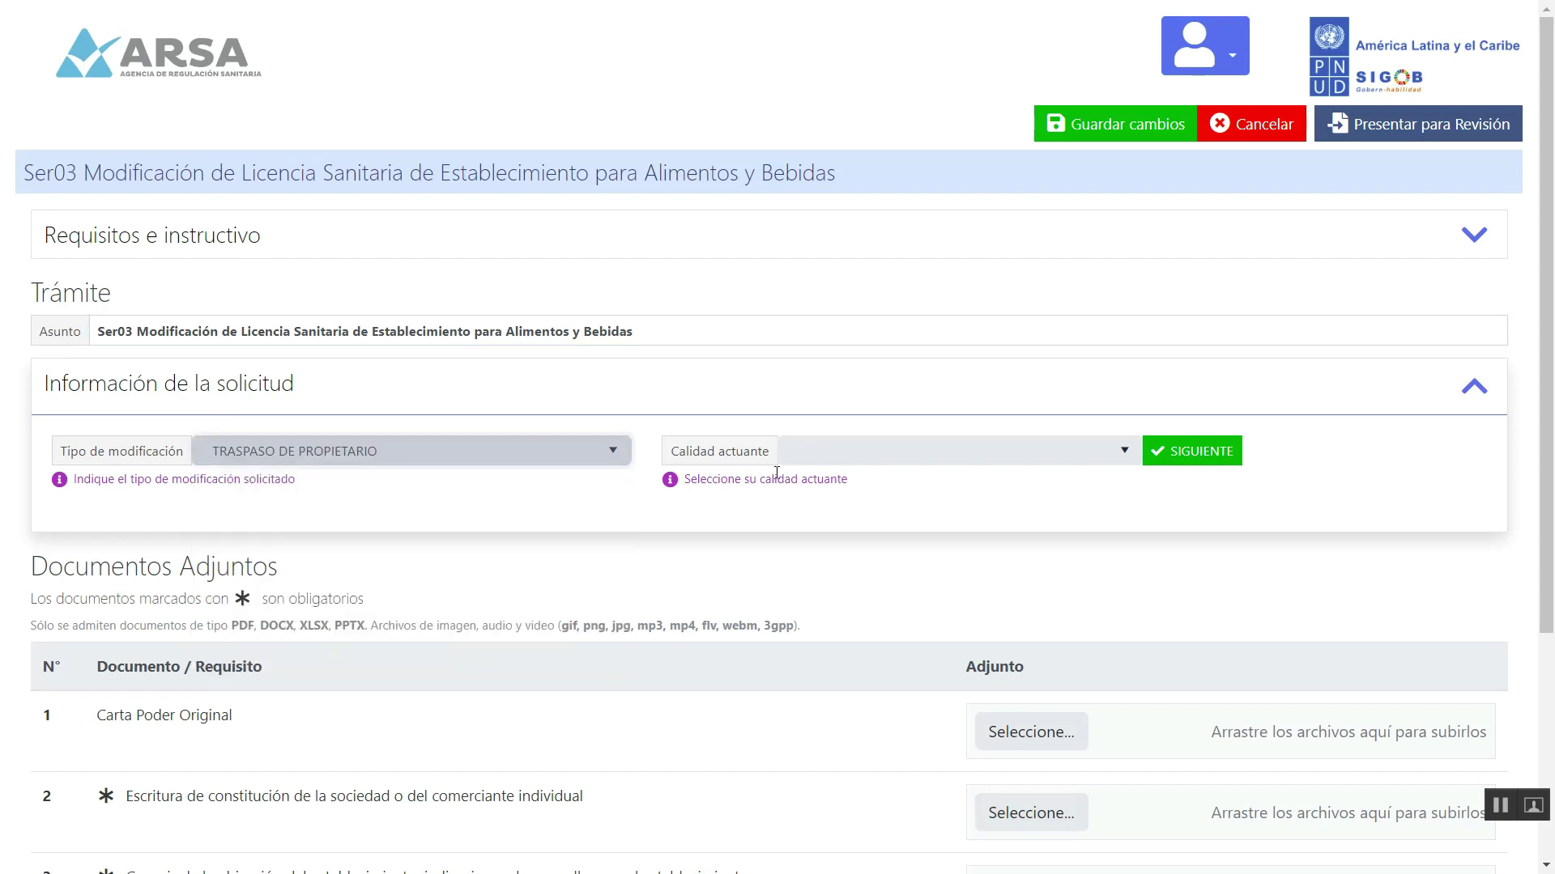
click(882, 461)
click(894, 526)
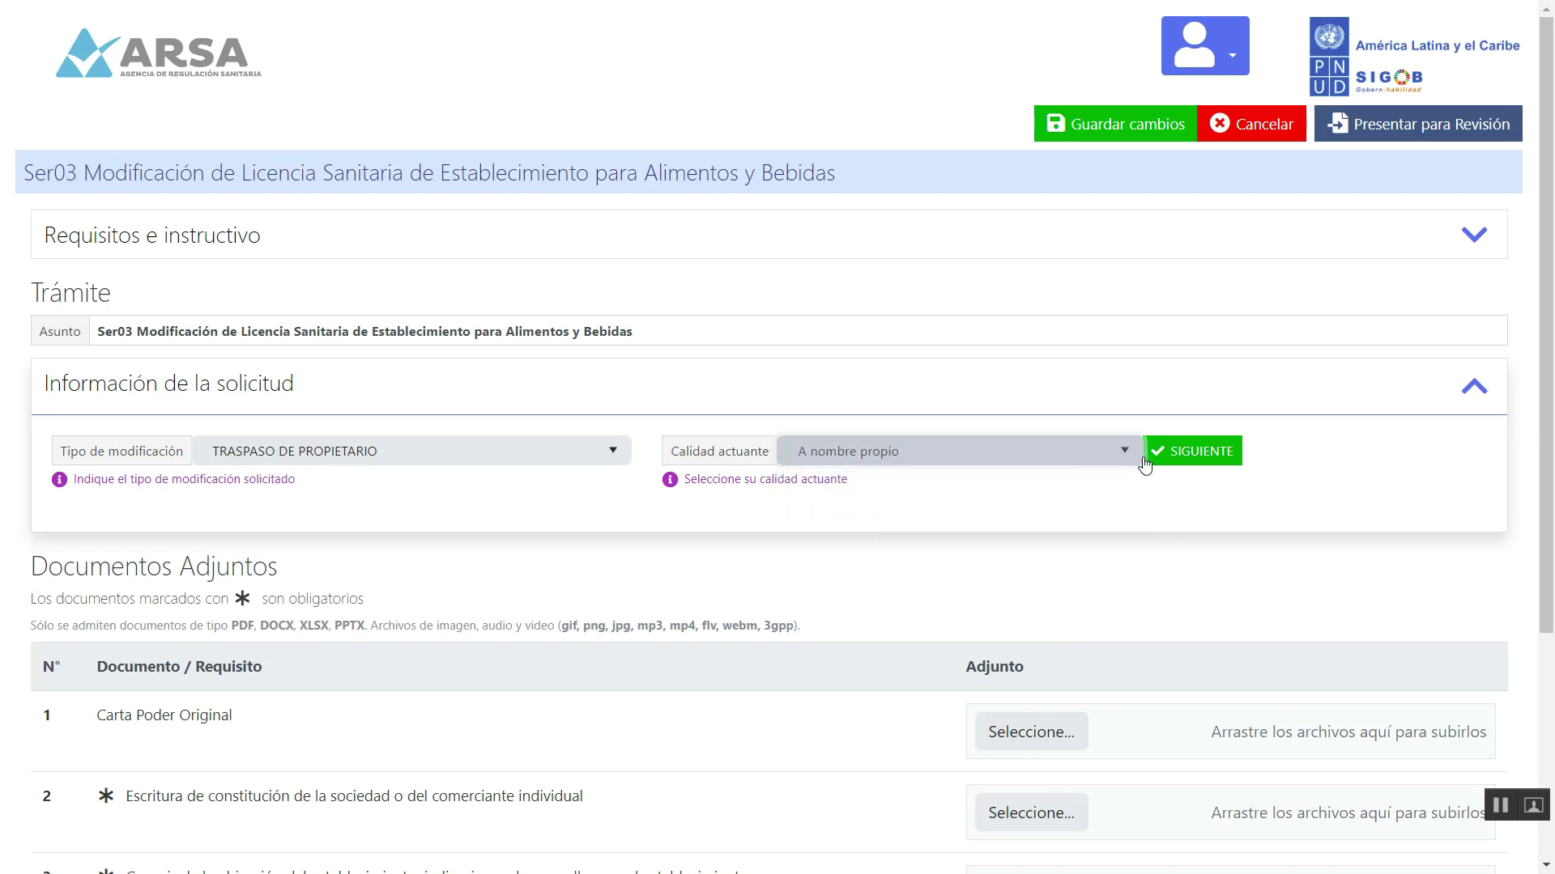
click(1183, 455)
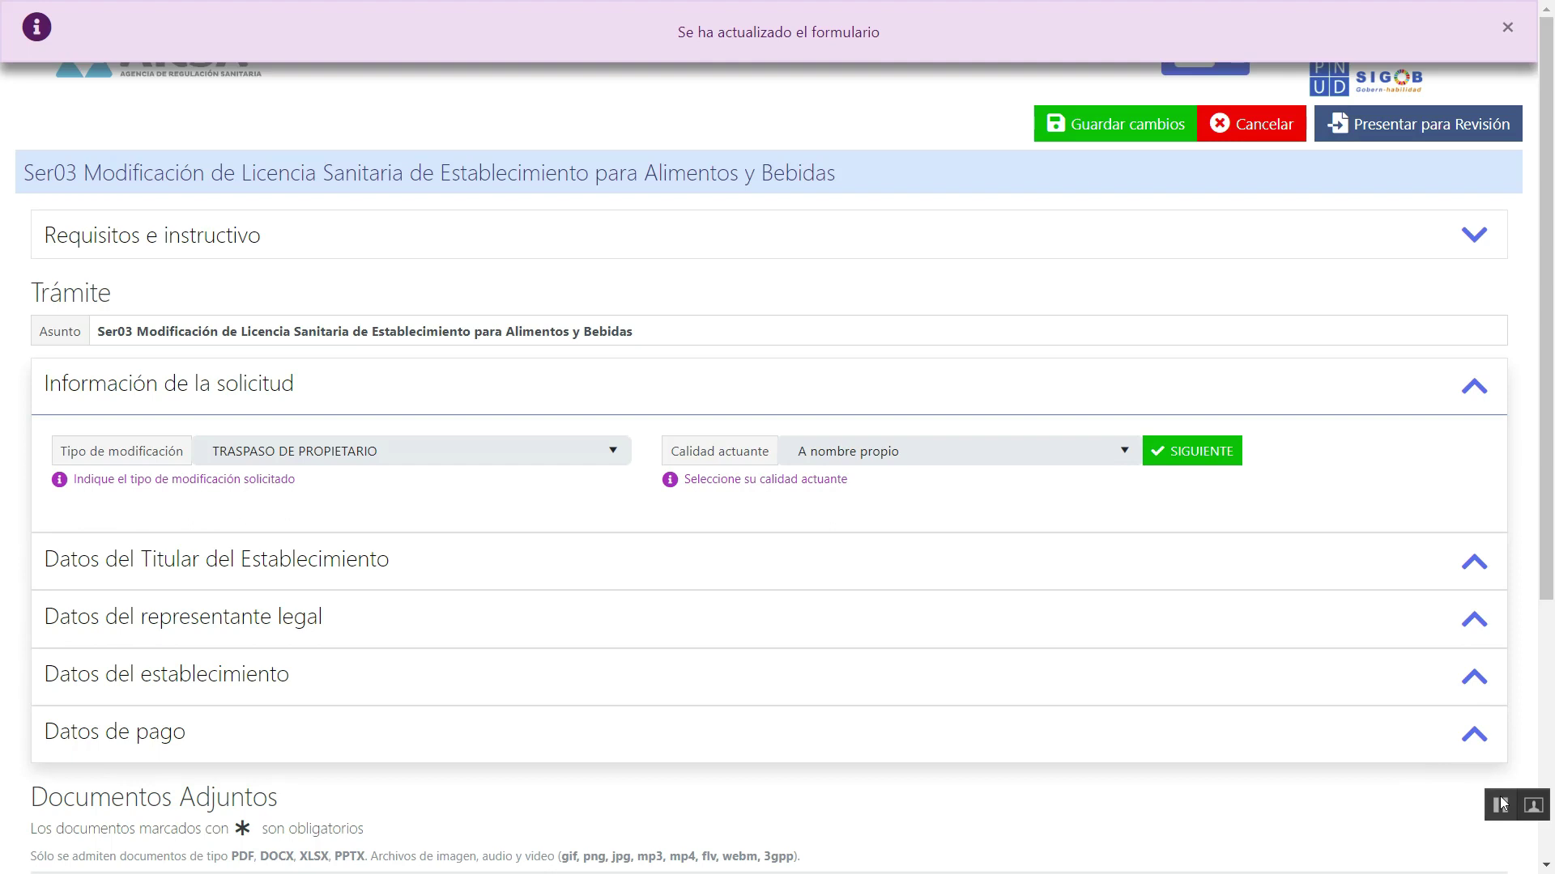
click(1171, 453)
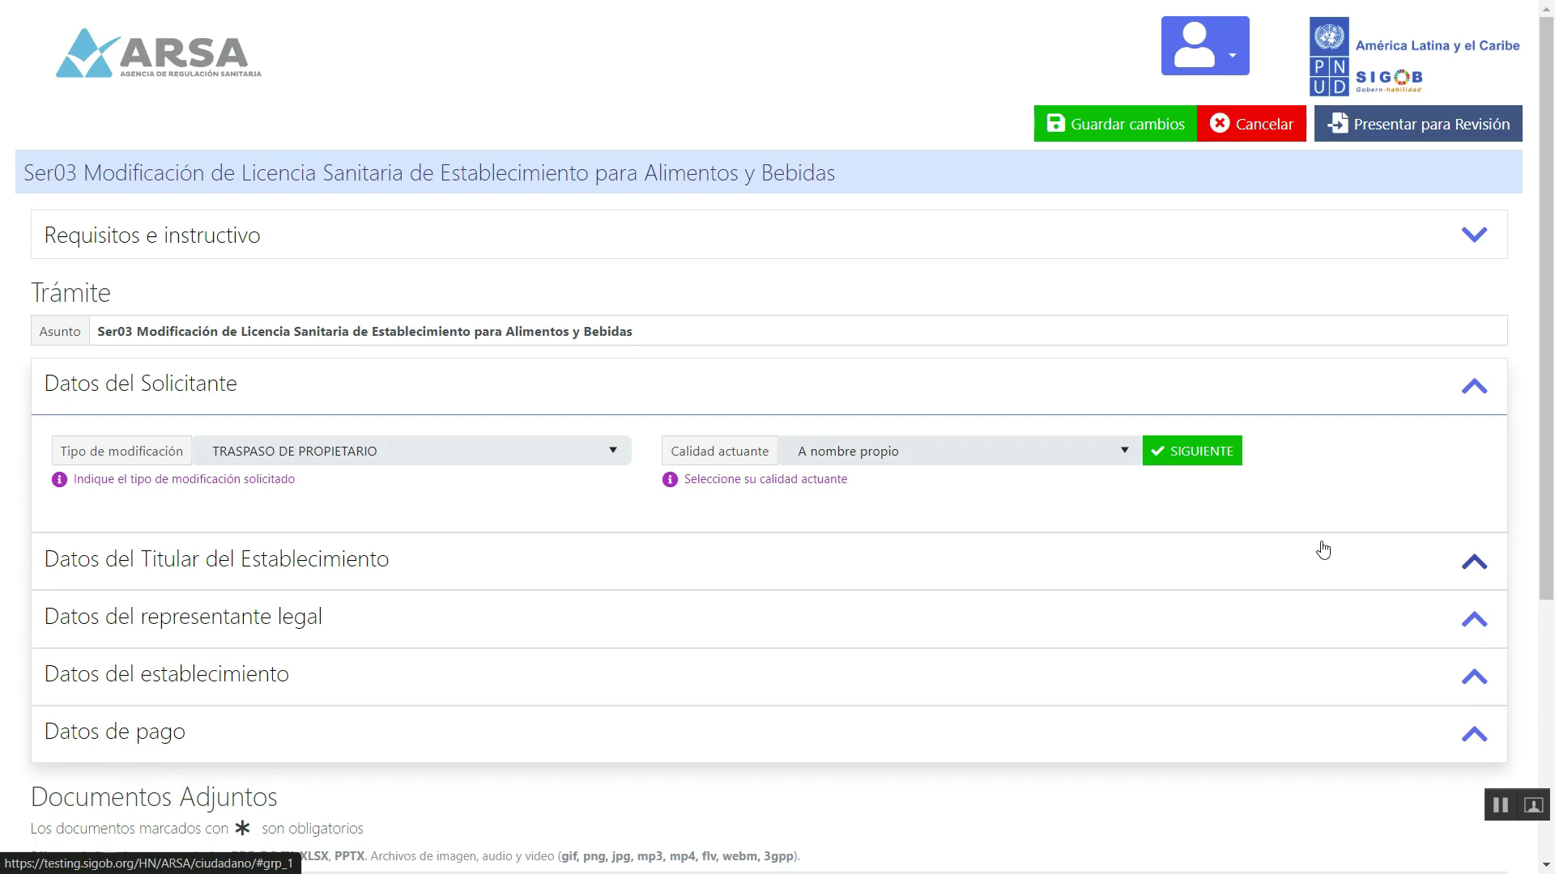
- Upload Rep.Legal.png from Pruebas SOL as the representative's ID and show KOAMO SRL's establishment details
click(1457, 566)
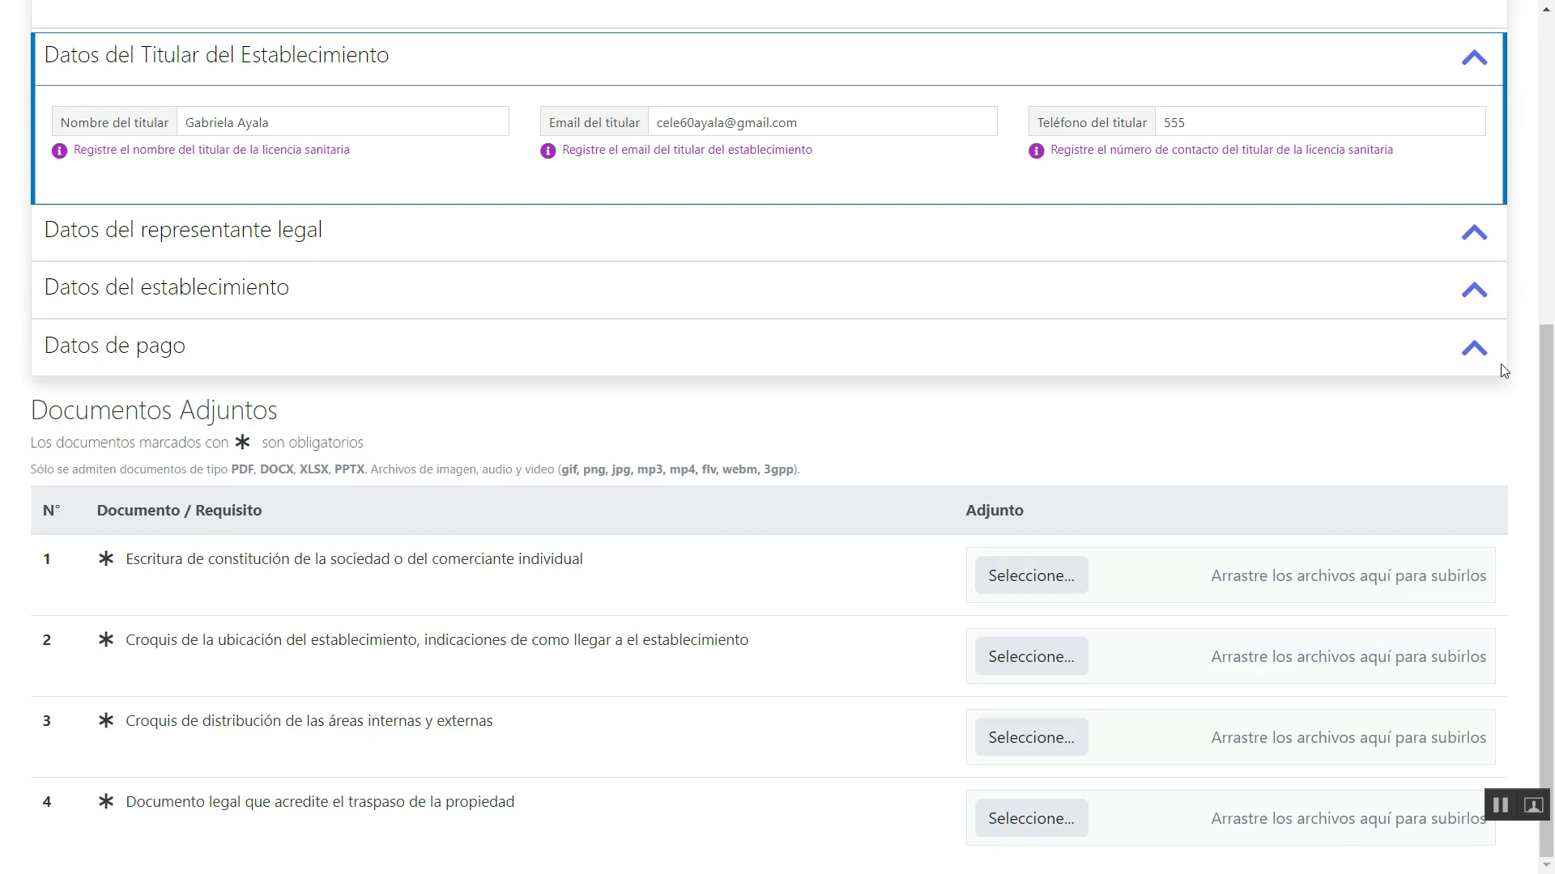
click(1460, 247)
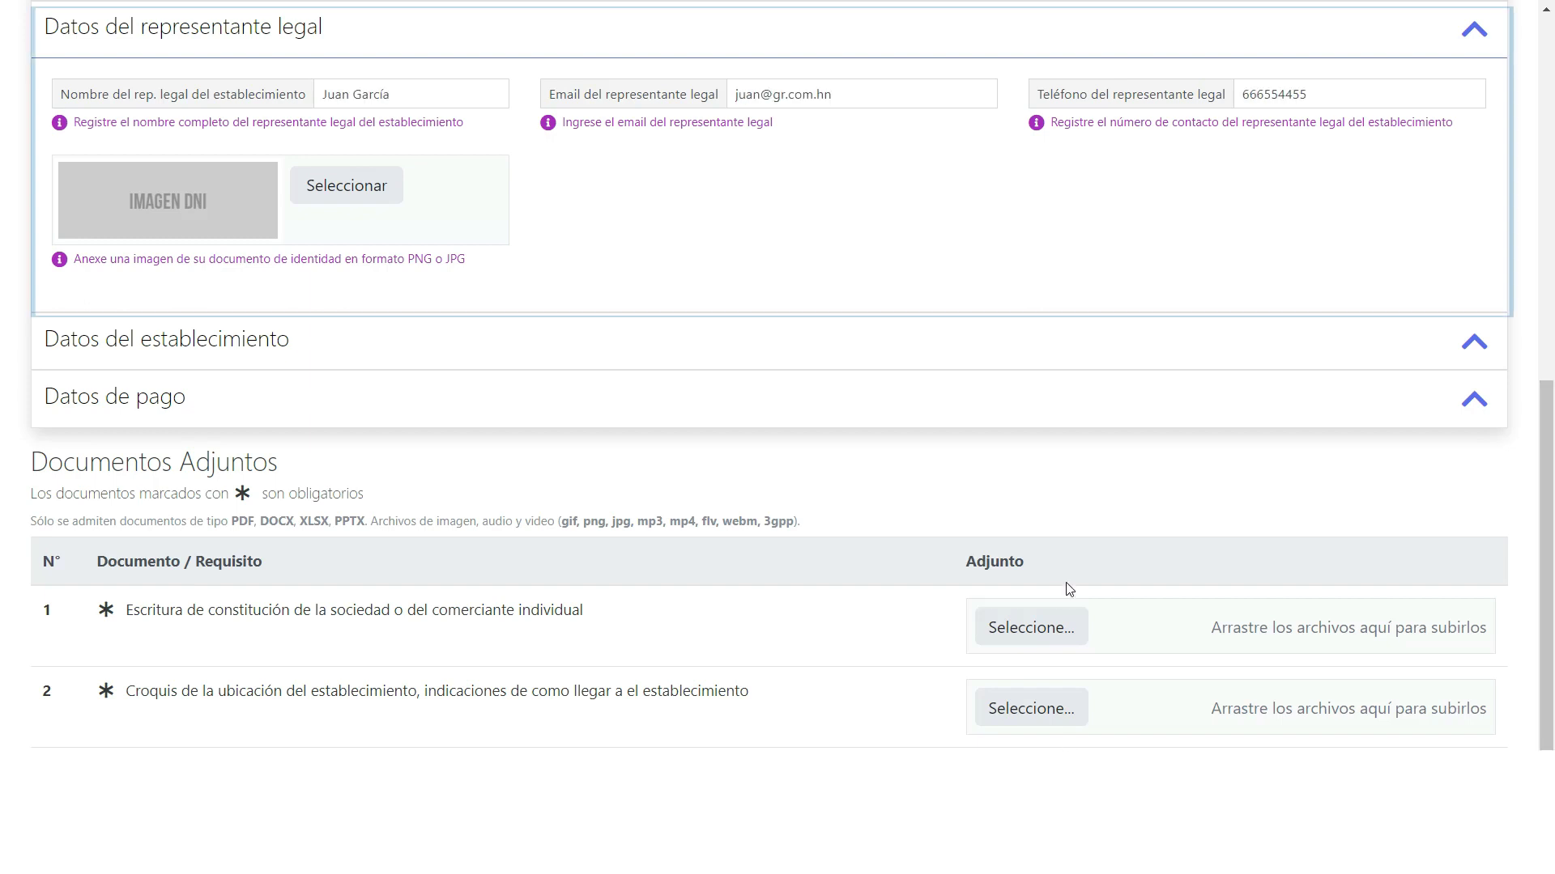
click(356, 189)
scroll(101, 356, down, 2)
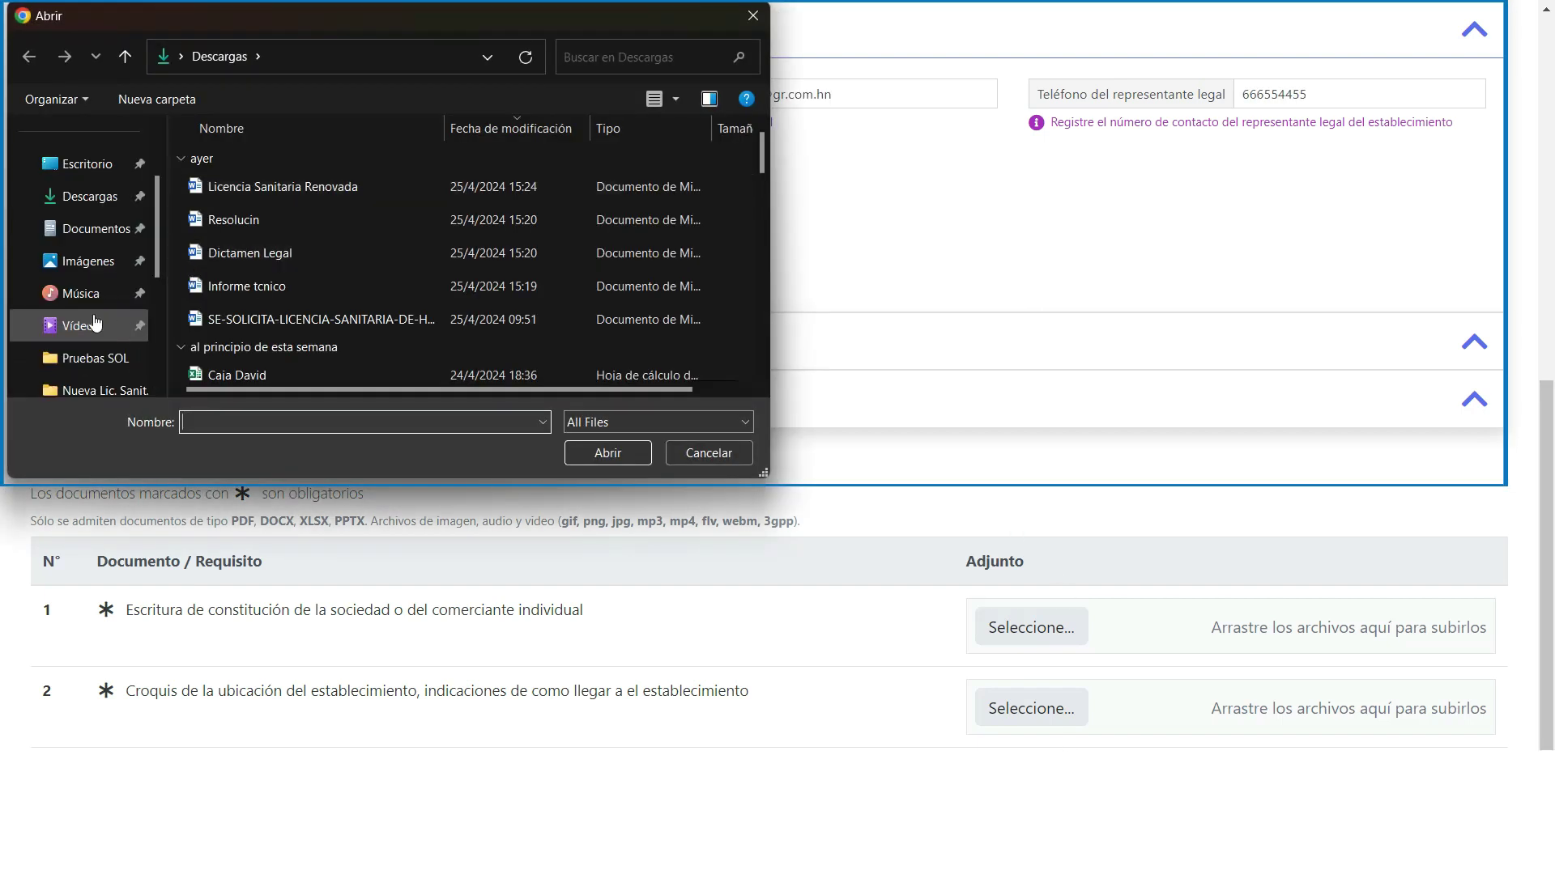
click(101, 358)
scroll(494, 264, down, 5)
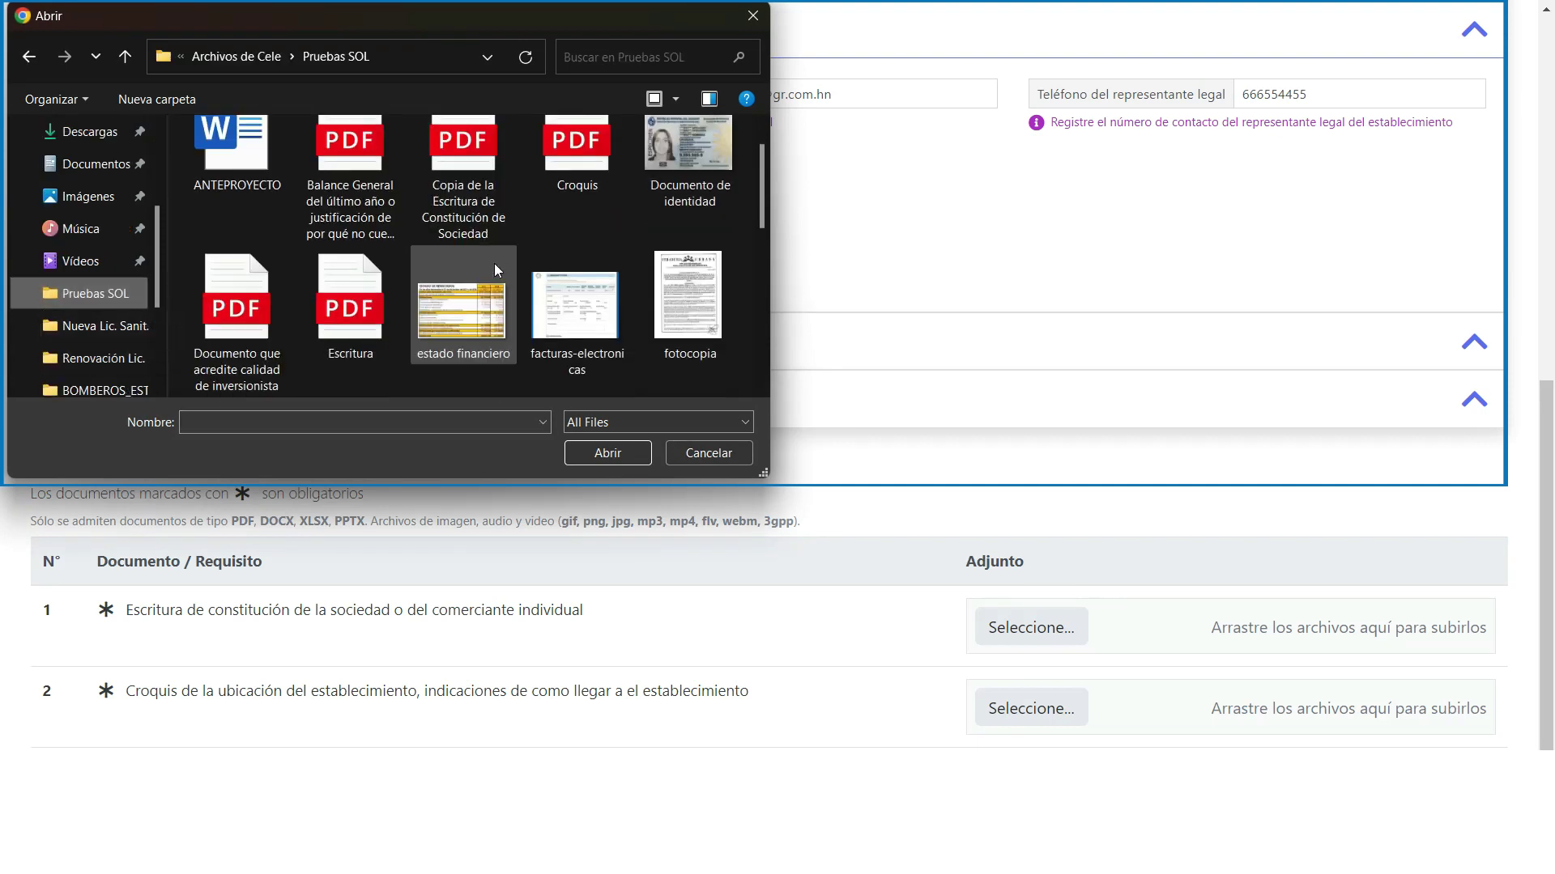
click(323, 211)
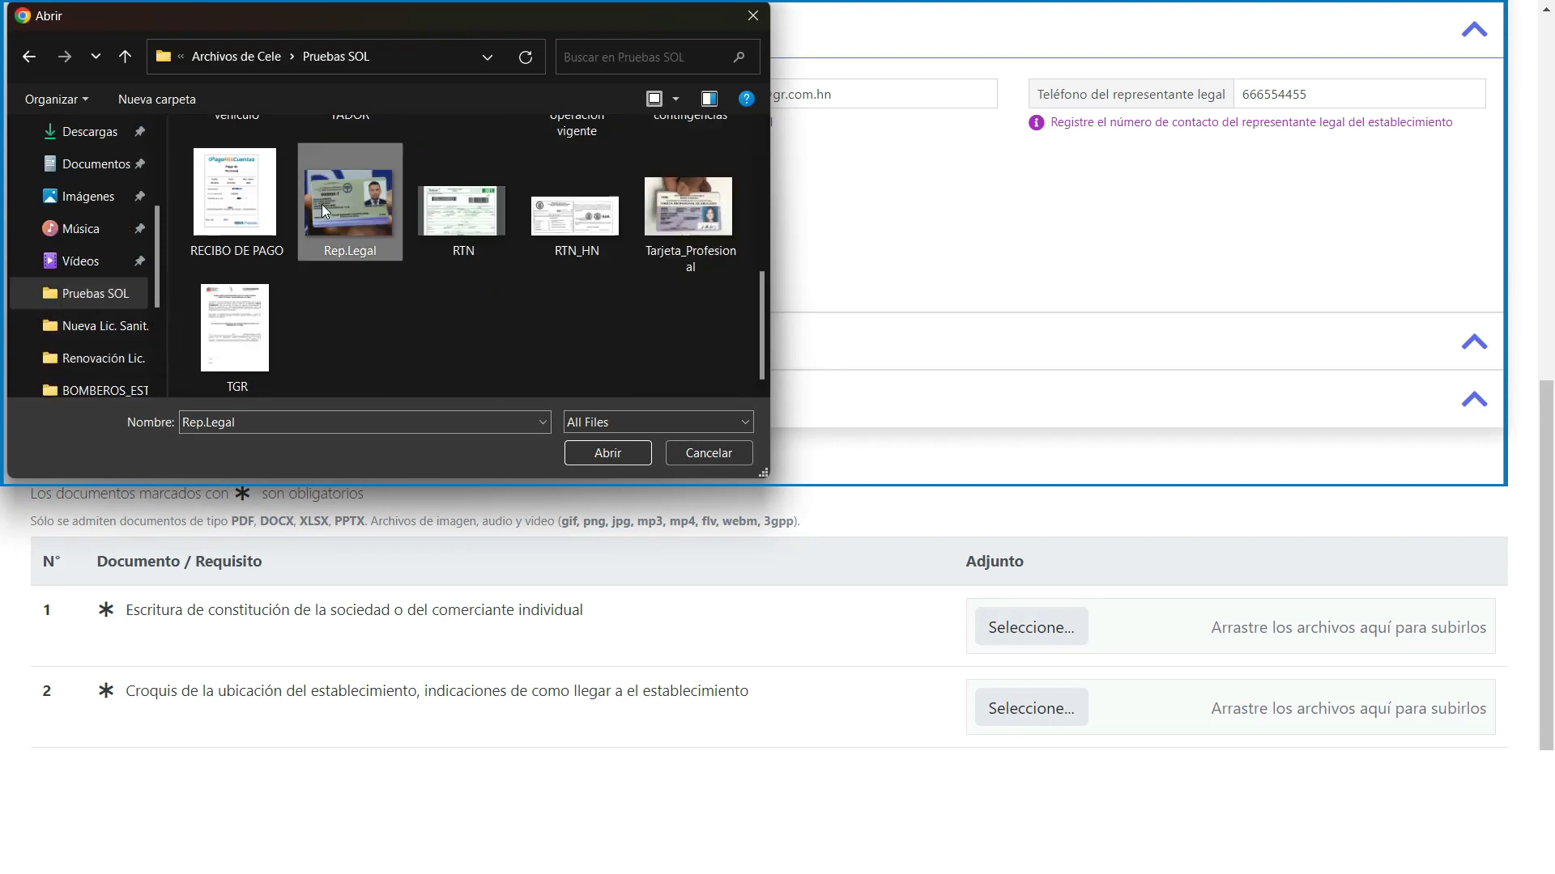
click(584, 459)
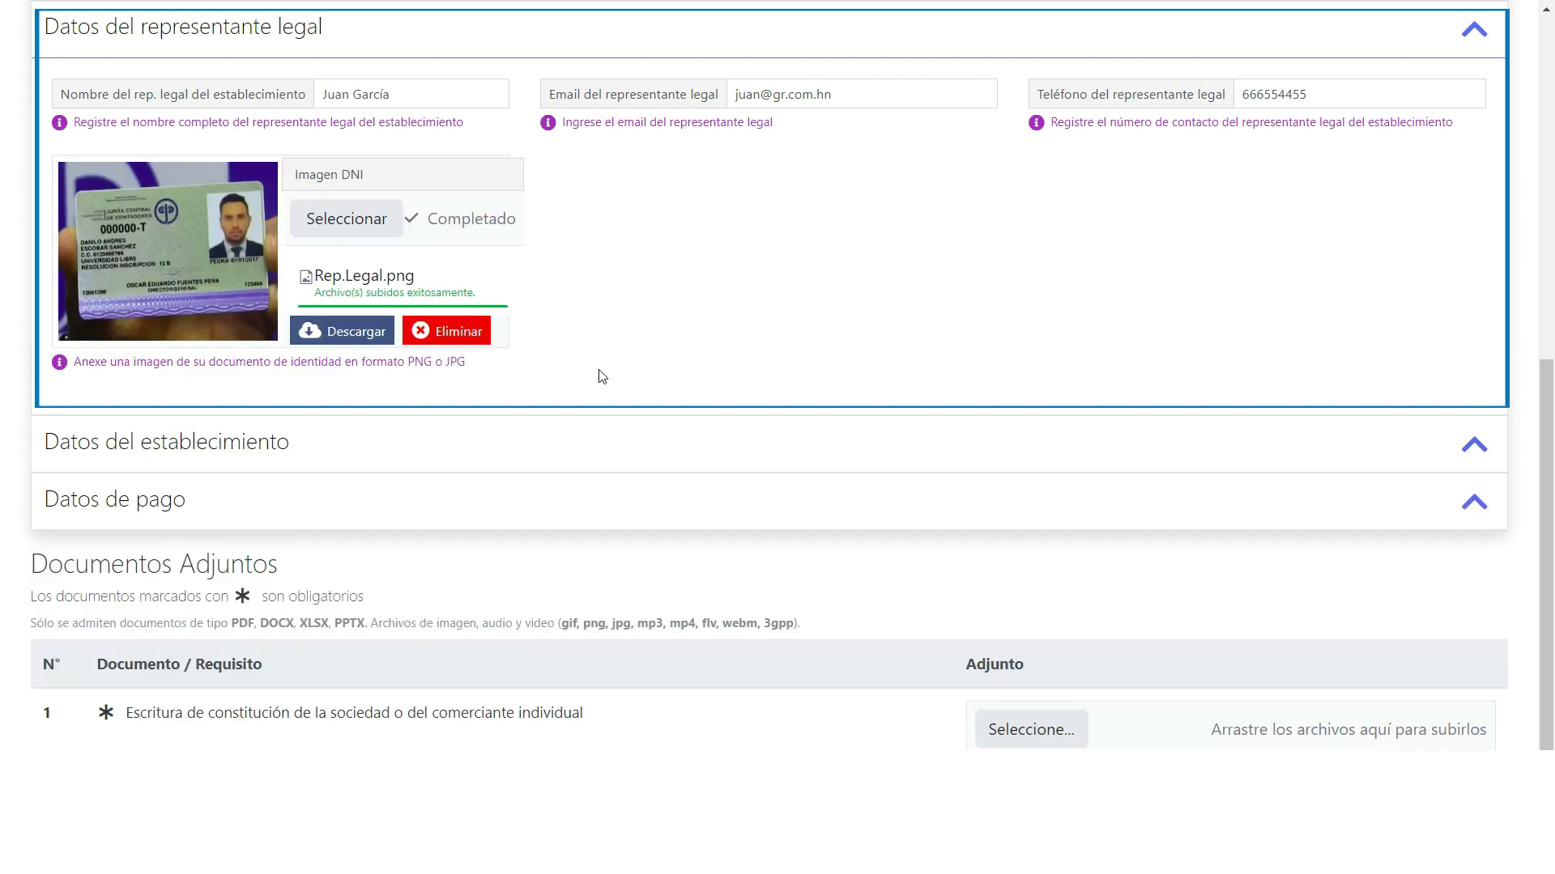
click(617, 450)
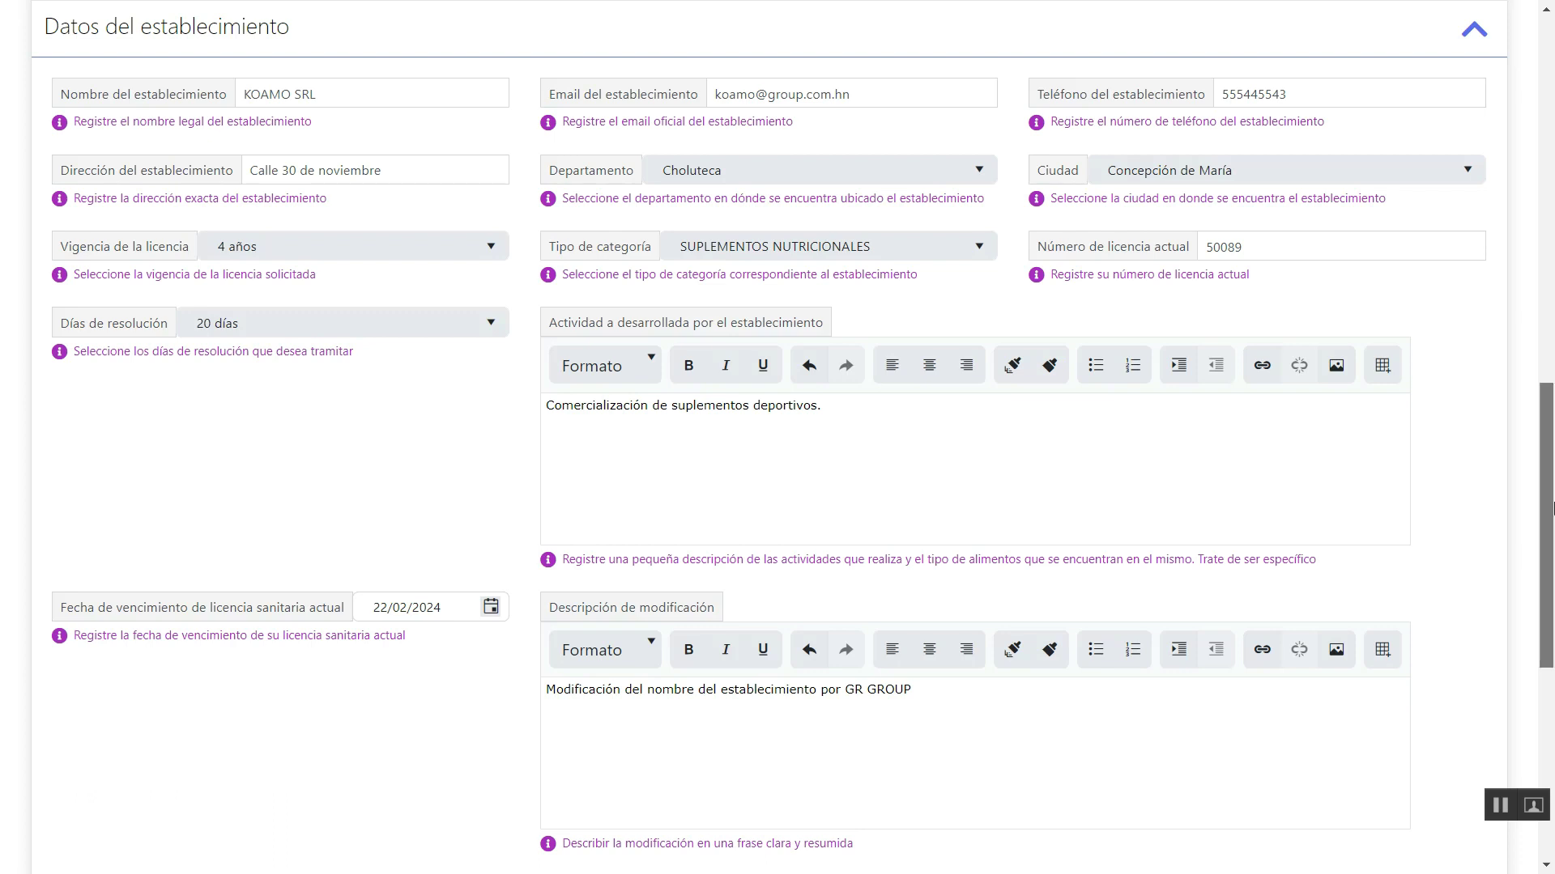
- Expand Datos de pago and enter the payment transaction number
scroll(1552, 651, down, 5)
click(1478, 495)
scroll(1480, 496, down, 3)
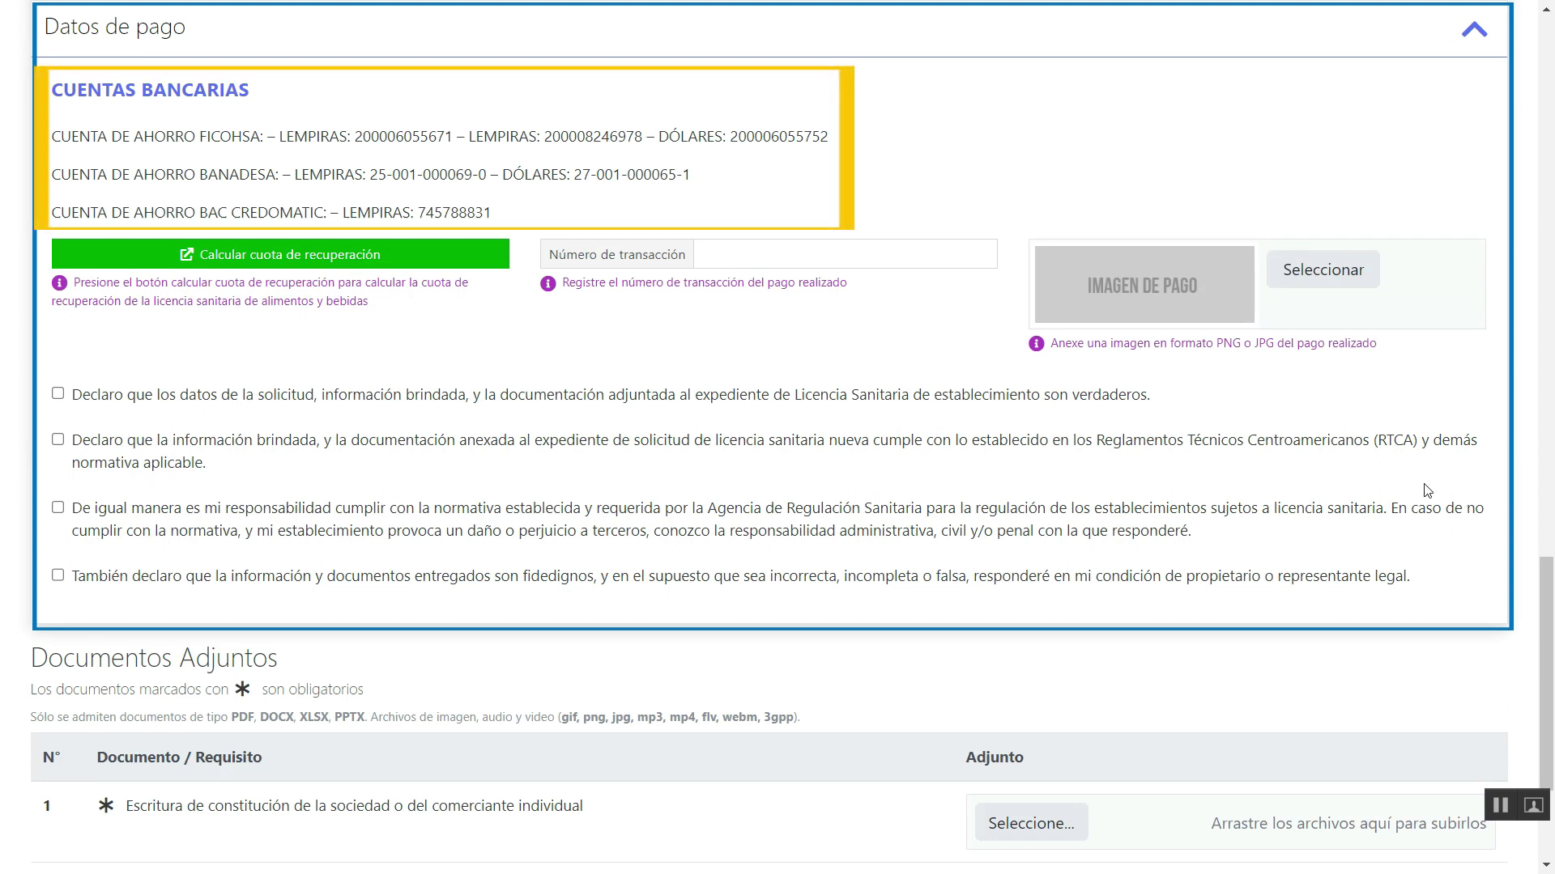
click(746, 257)
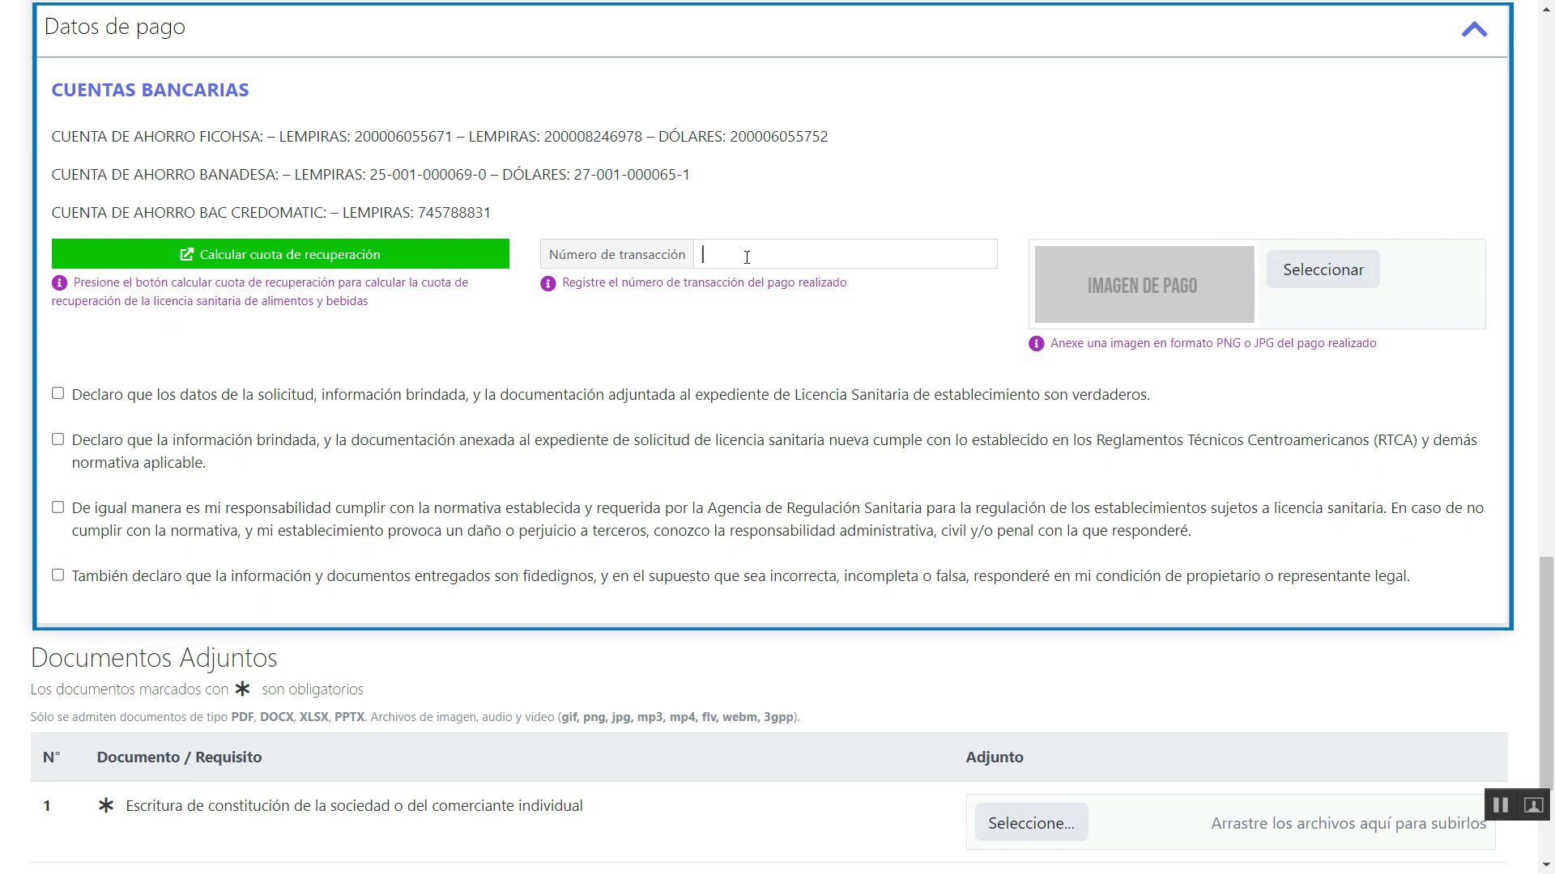
click(747, 257)
text(70098)
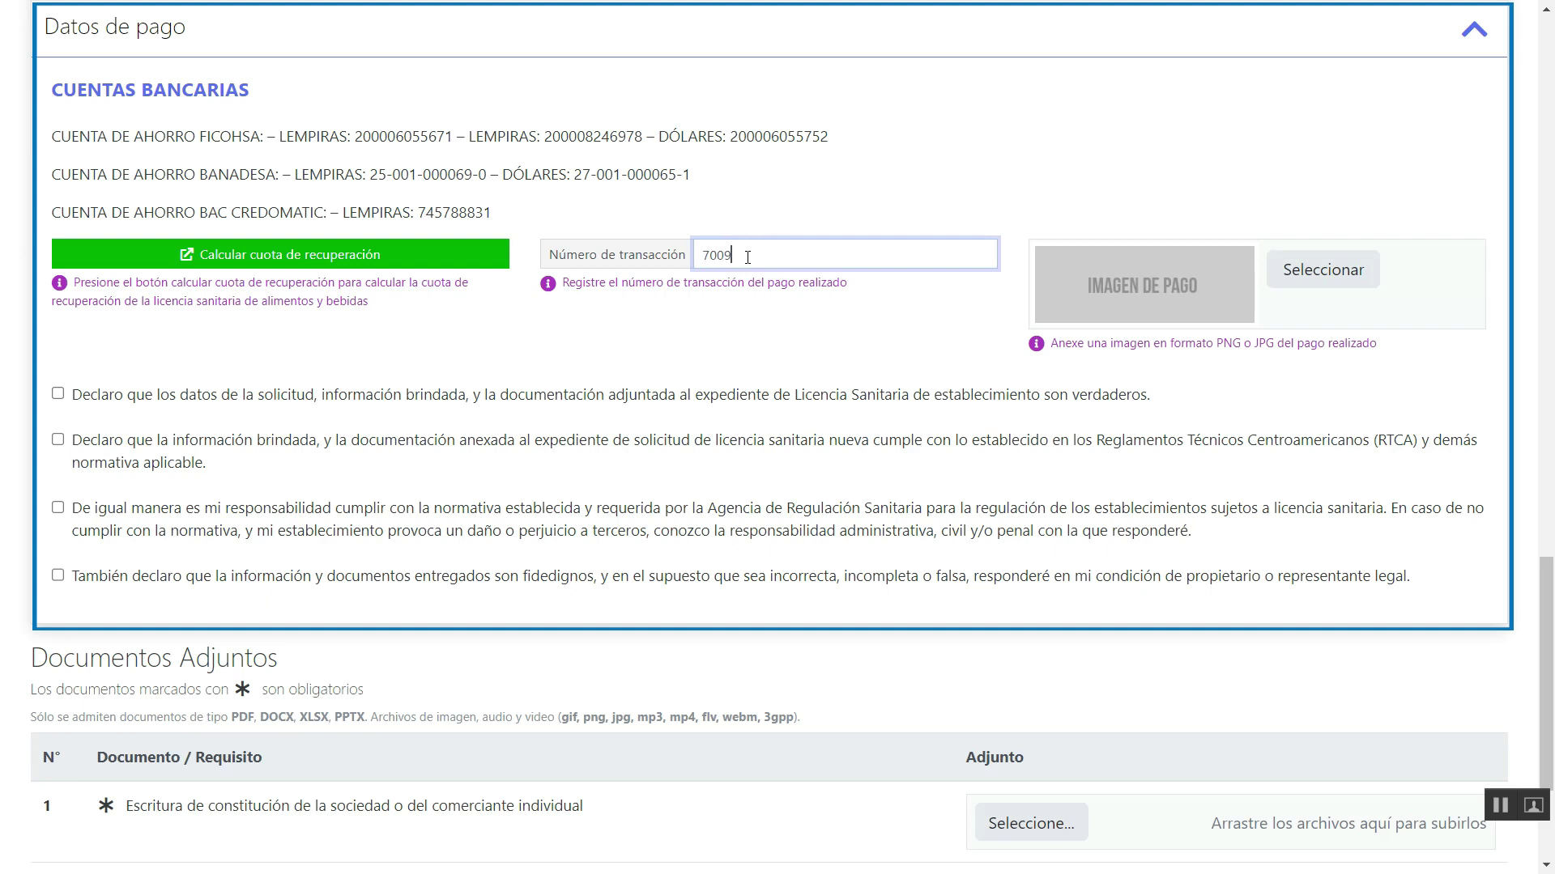
- Upload RECIBO DE PAGO.png as the payment receipt image
click(1305, 270)
scroll(416, 357, down, 3)
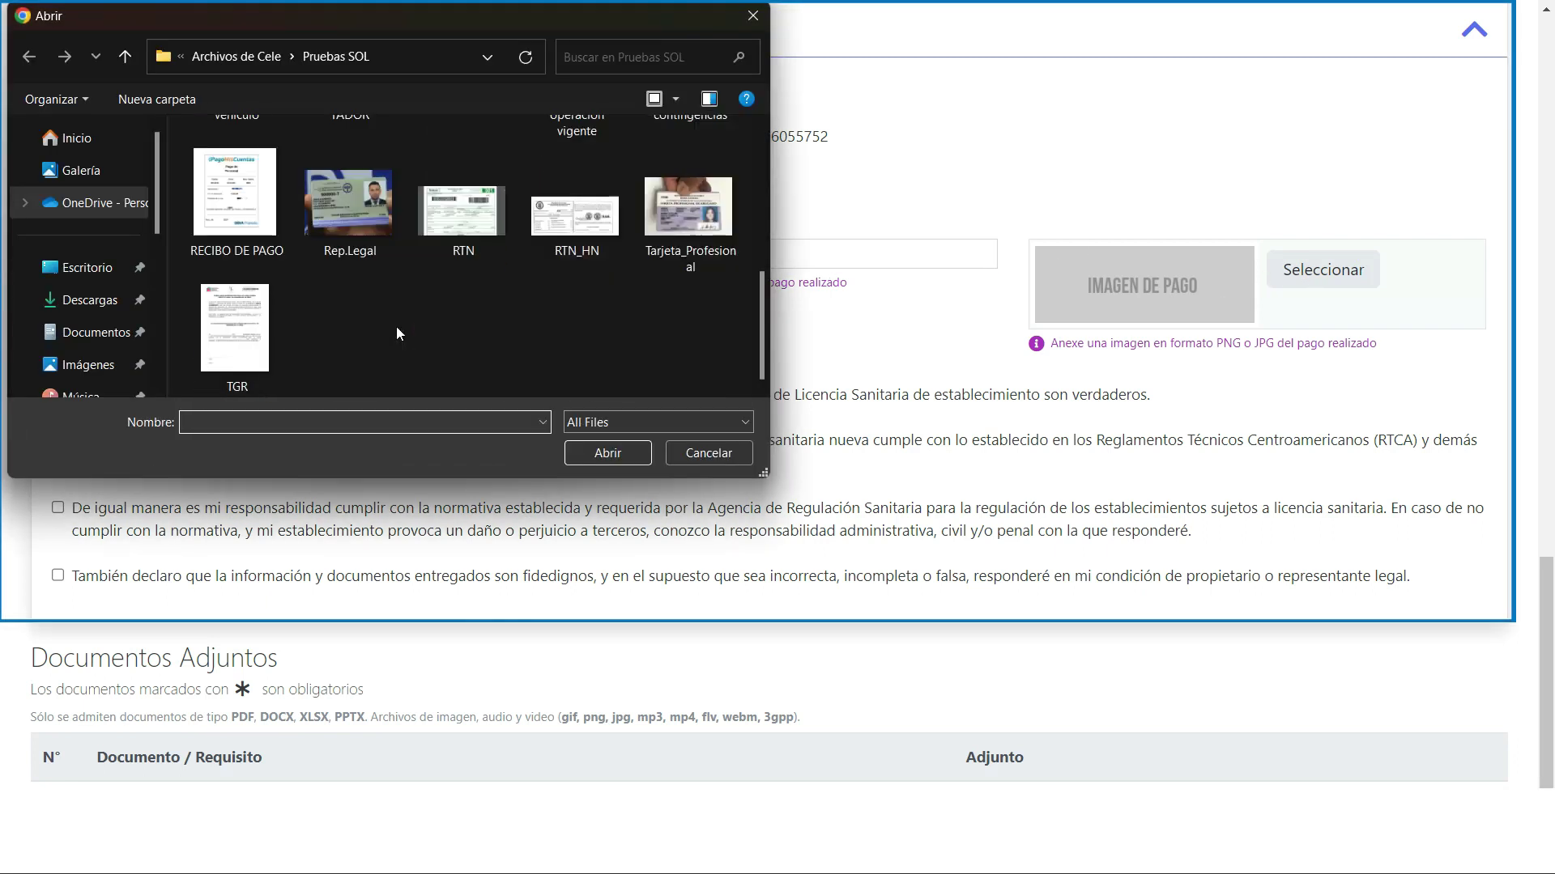
click(274, 230)
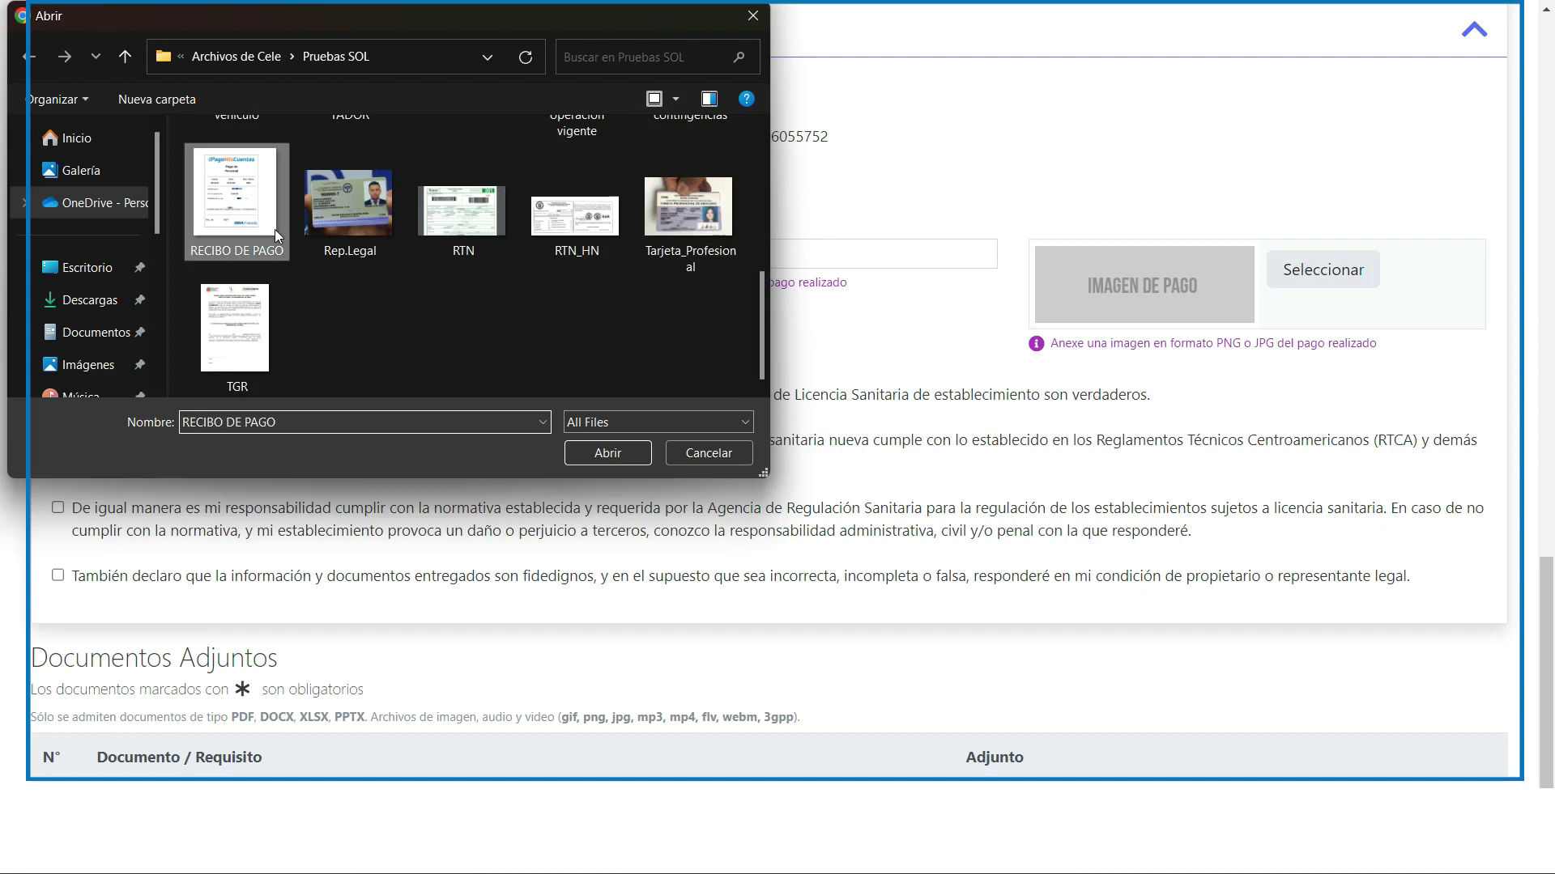
click(585, 451)
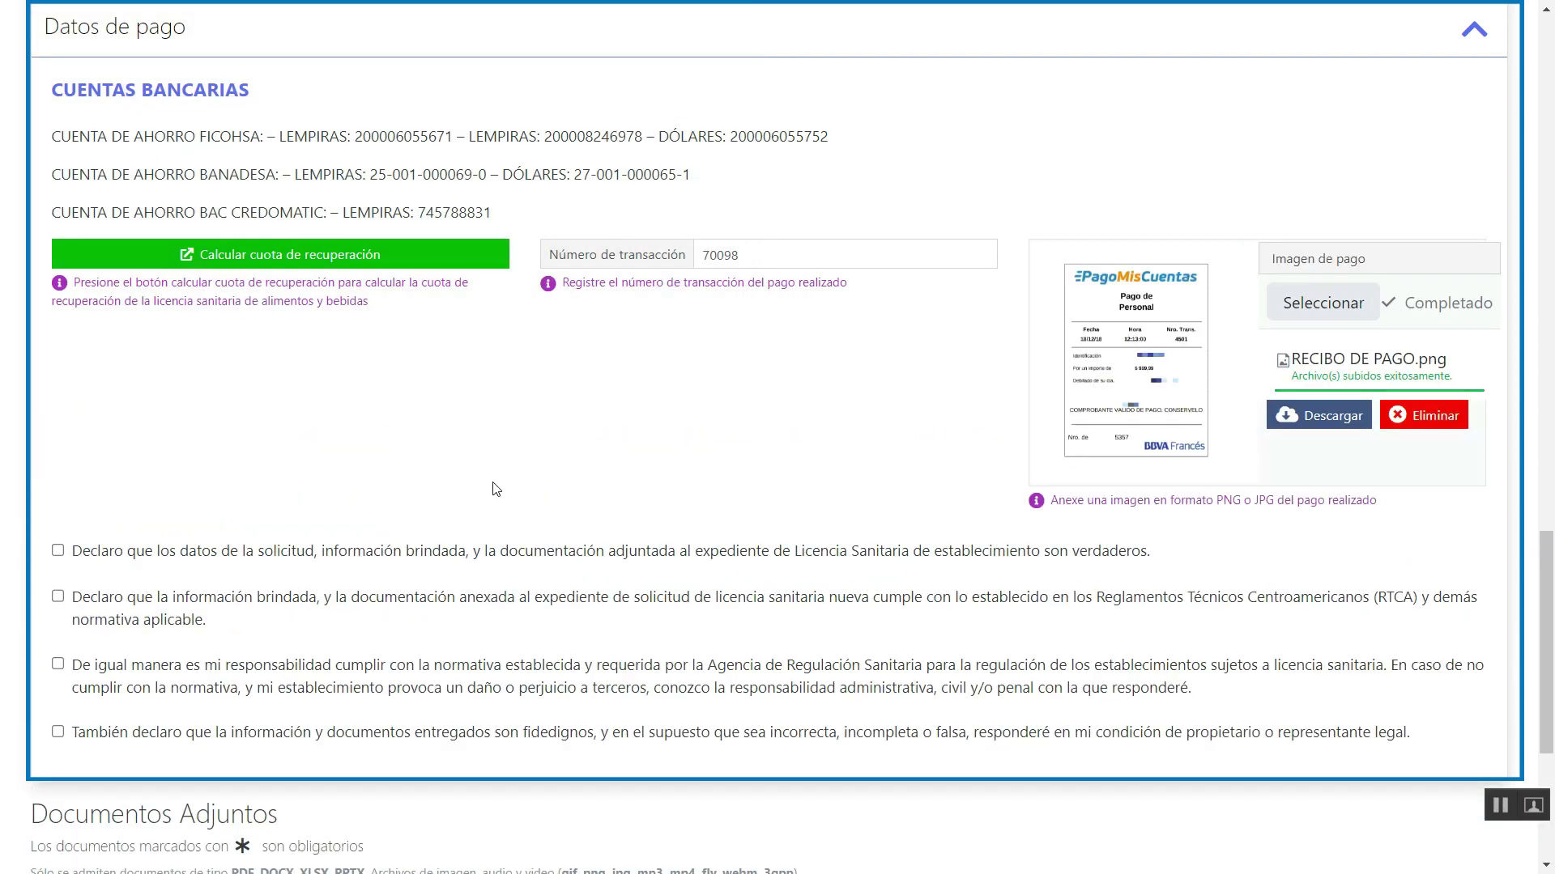
- Accept all four declarations in the payment section
click(57, 551)
click(57, 597)
click(57, 664)
click(57, 732)
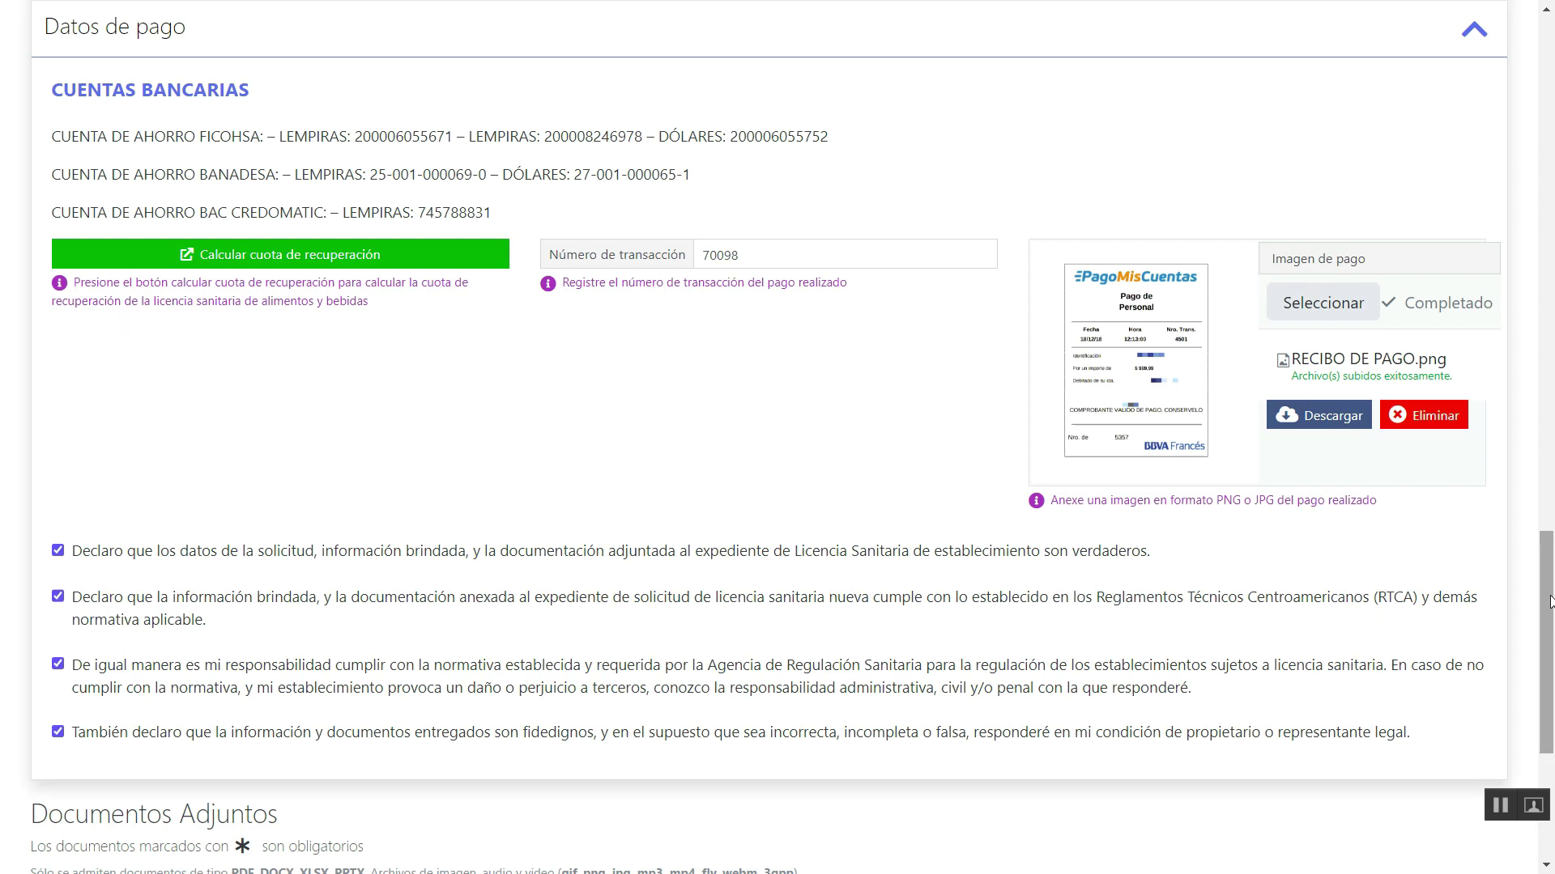
drag(1549, 602, 1549, 708)
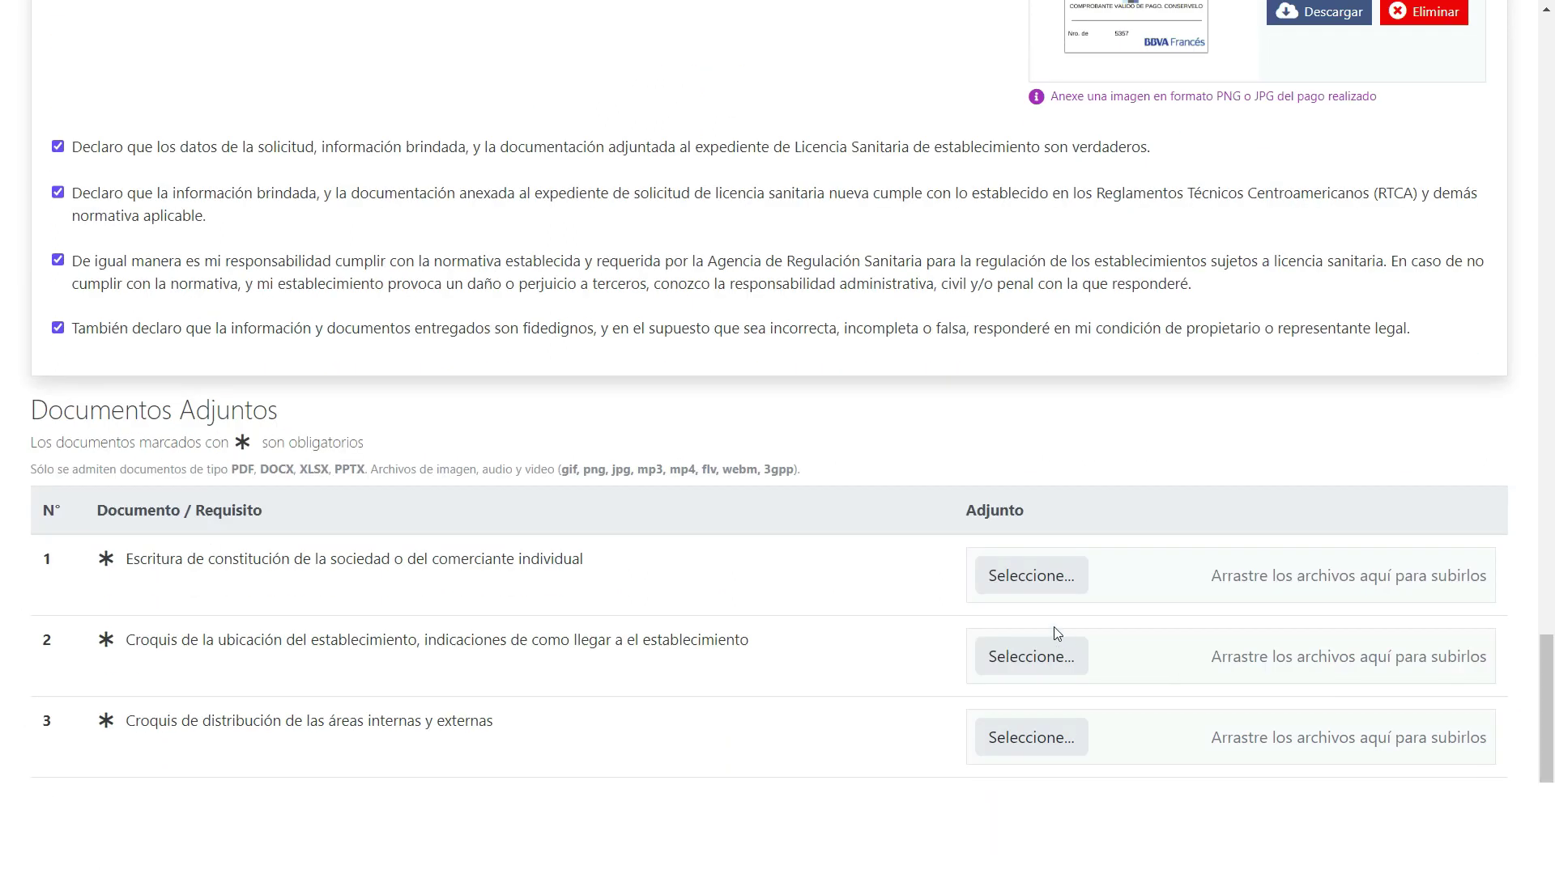
- Attach Escritura.pdf to requirement 1
click(1053, 587)
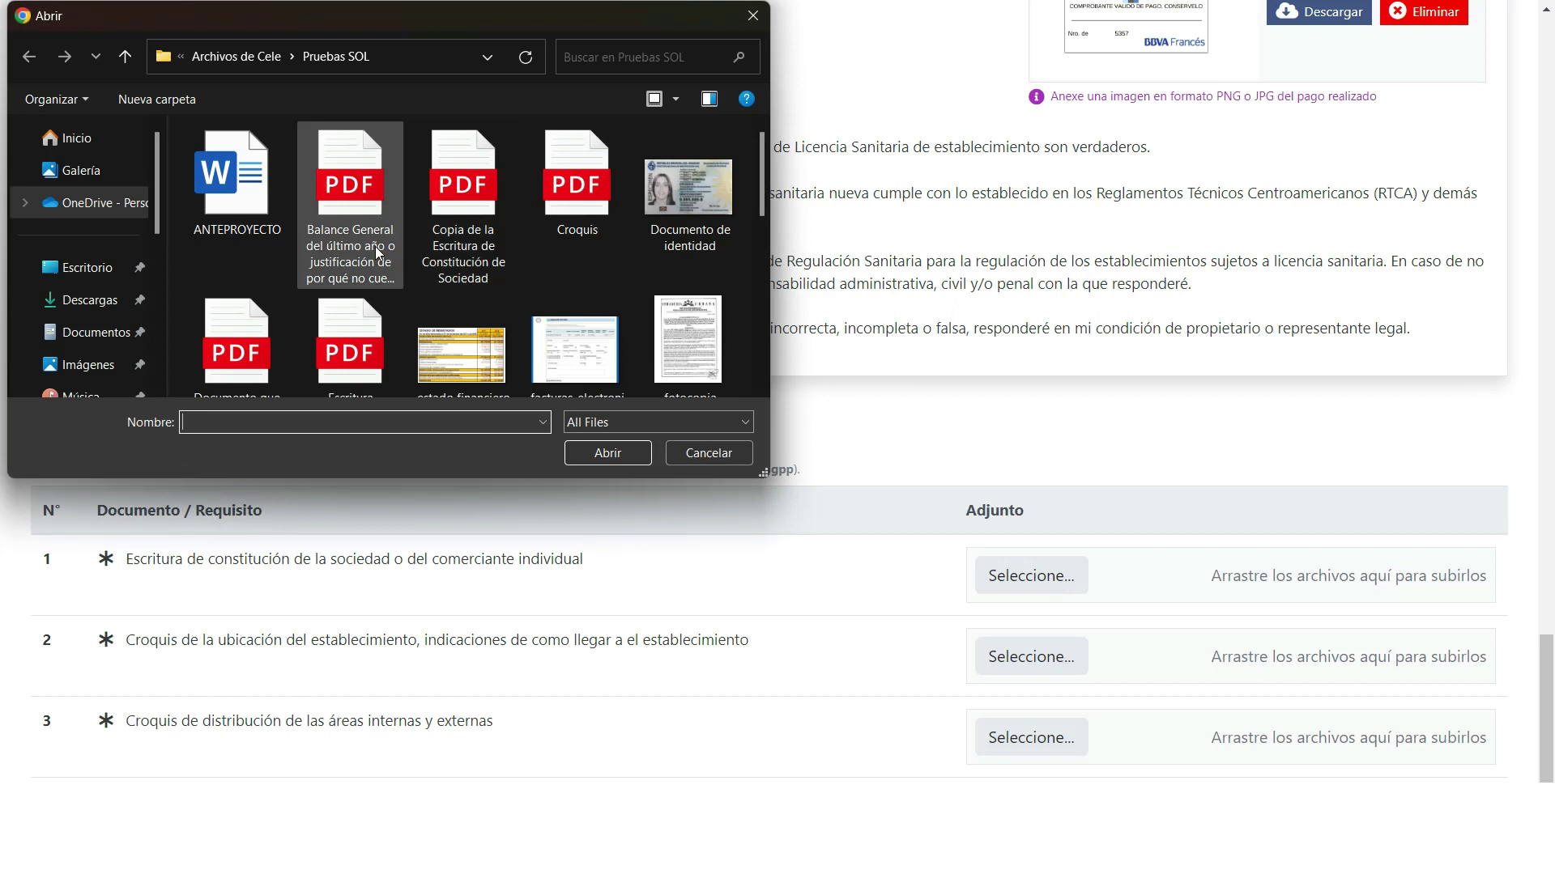
scroll(397, 228, down, 1)
click(351, 275)
click(607, 453)
scroll(1023, 676, down, 1)
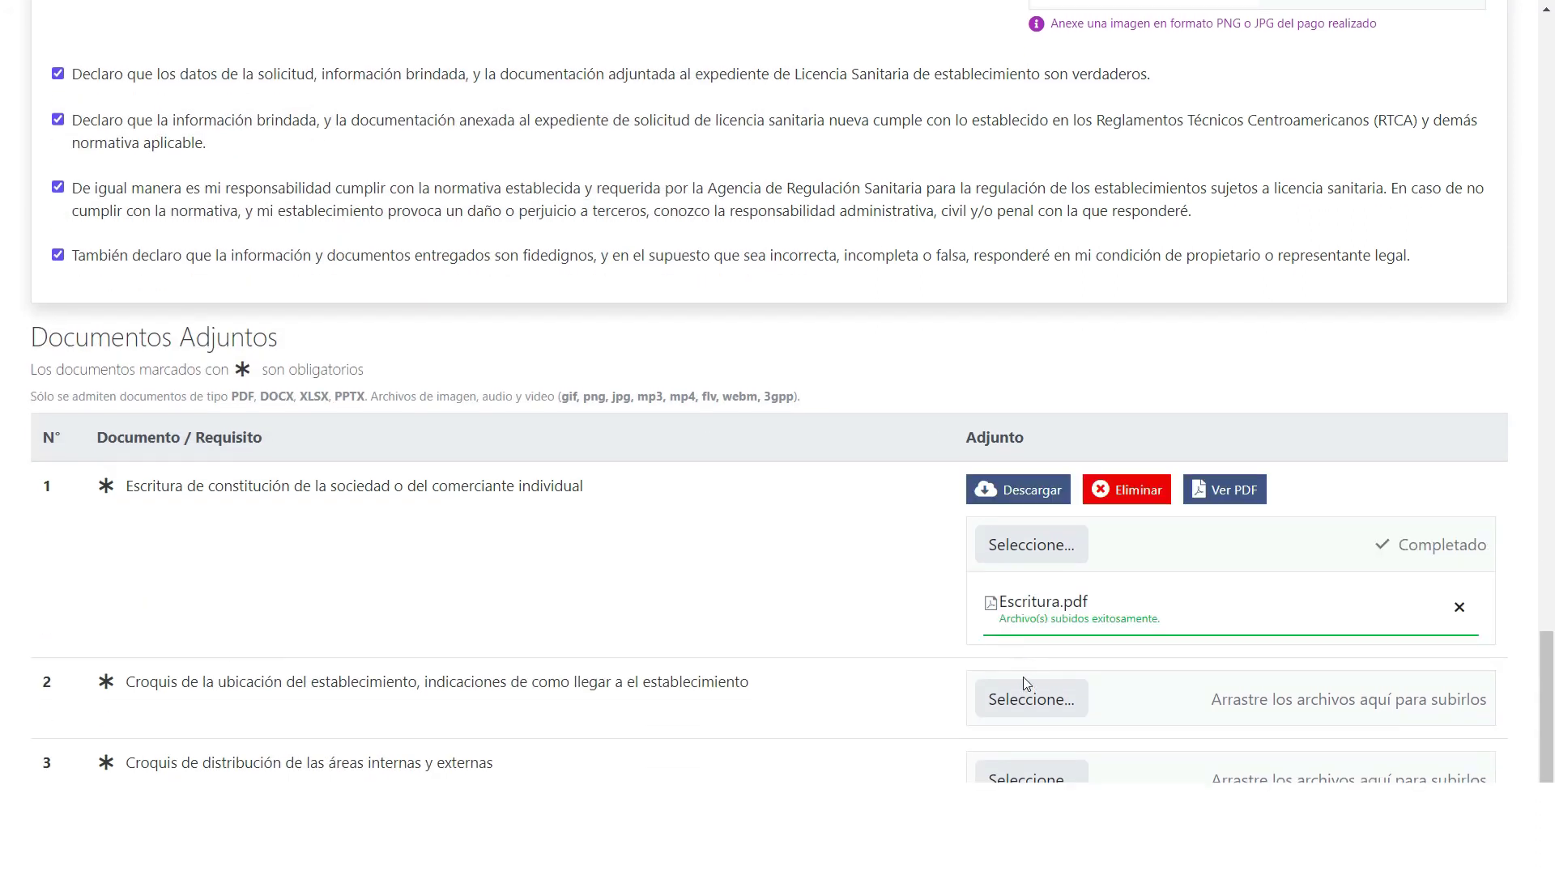
- Attach Croquis.pdf to requirements 2 and 3, then return to the top of the form
click(1023, 685)
click(572, 167)
click(608, 452)
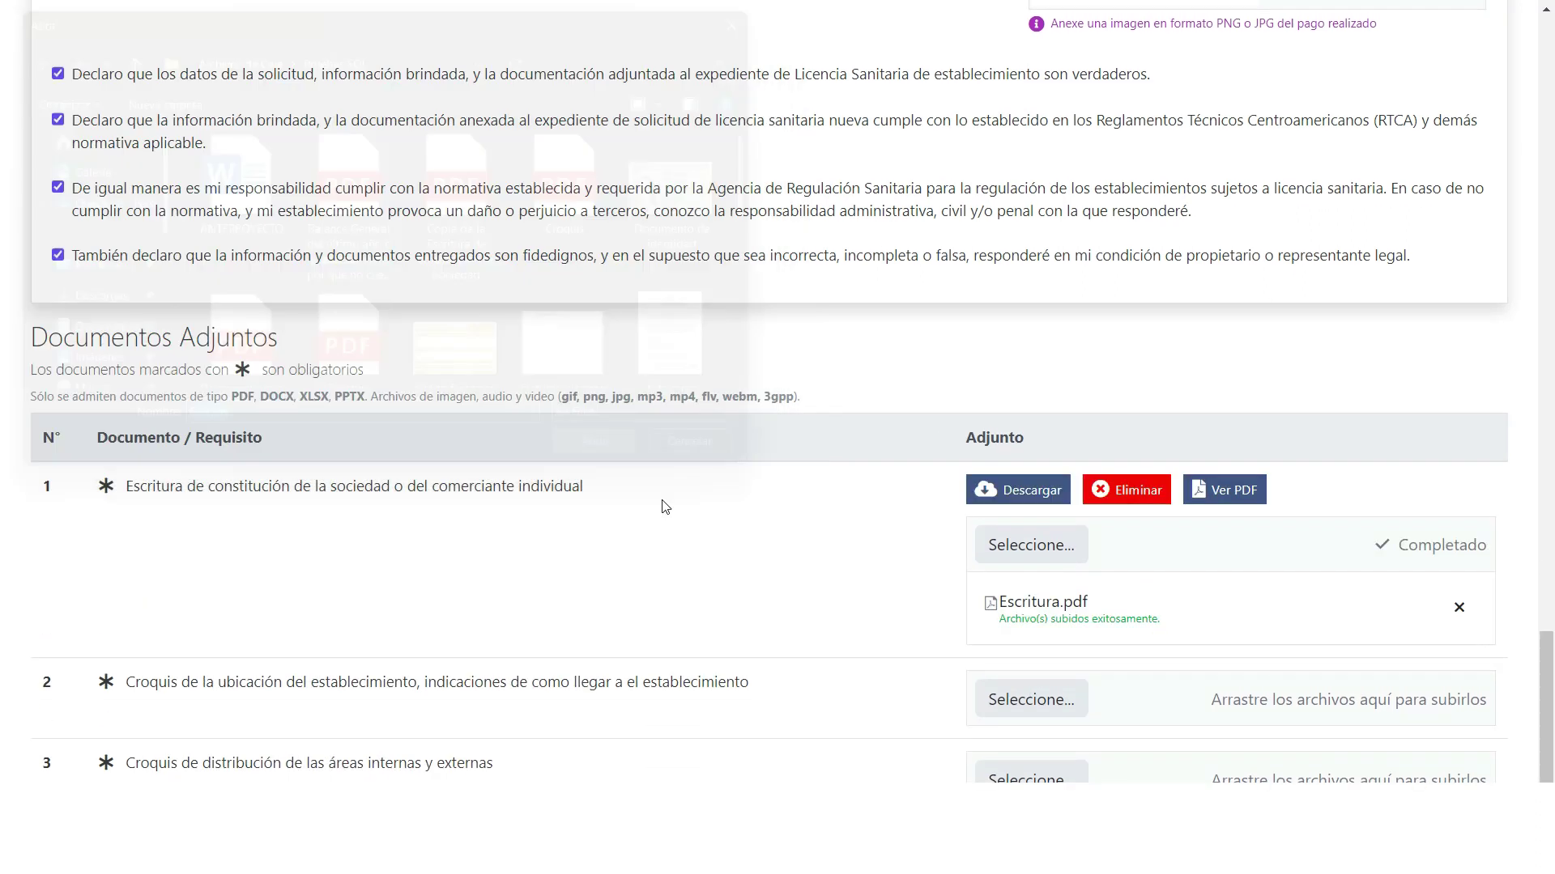
scroll(1004, 753, down, 2)
click(1004, 751)
click(573, 170)
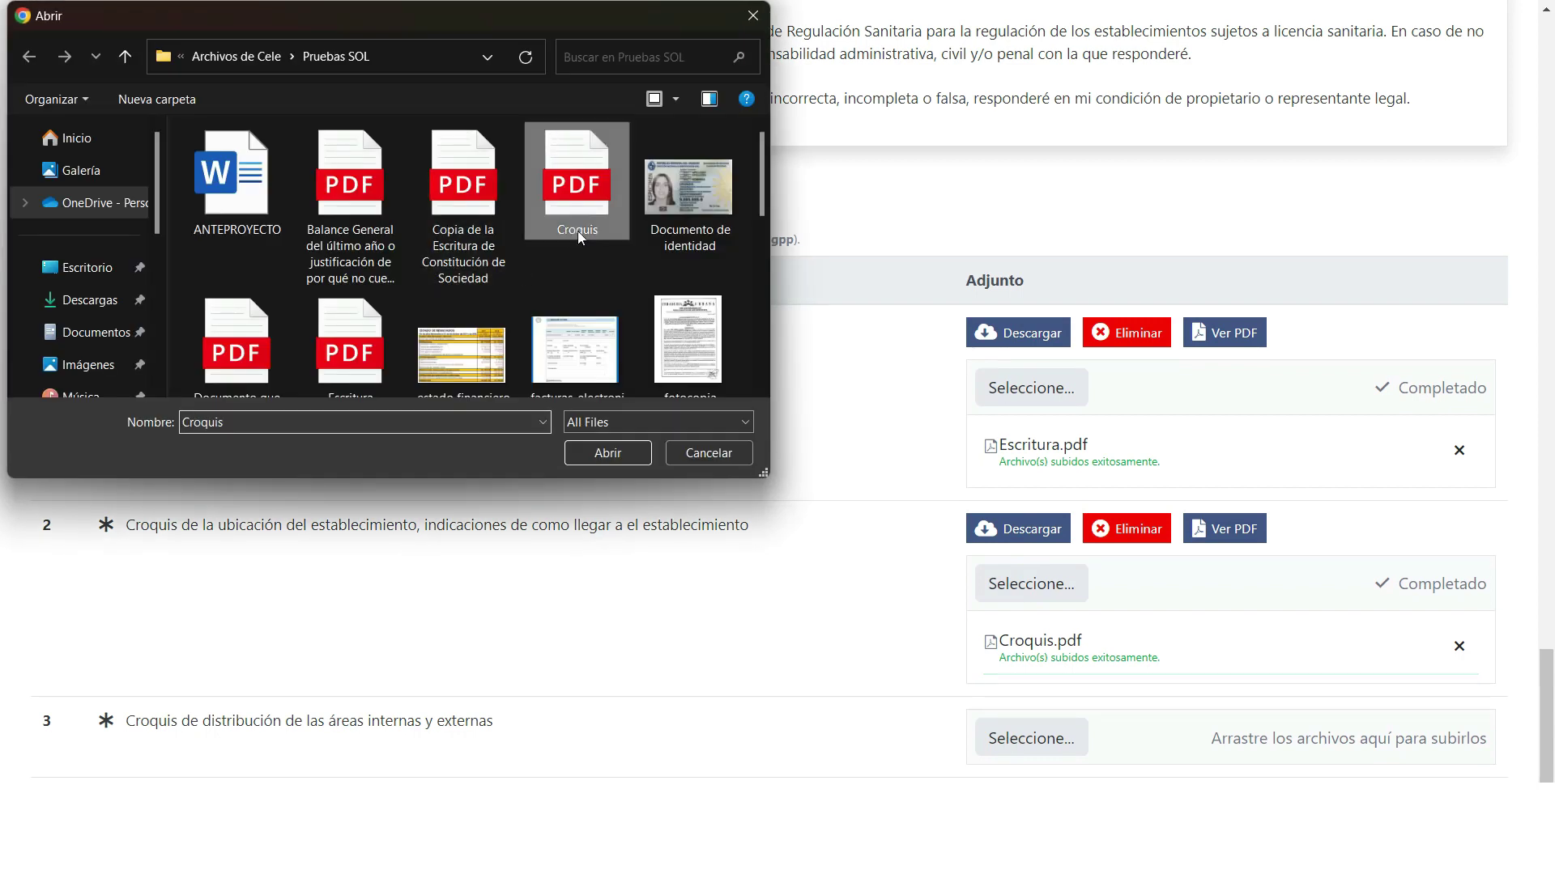
click(607, 453)
scroll(1136, 697, down, 3)
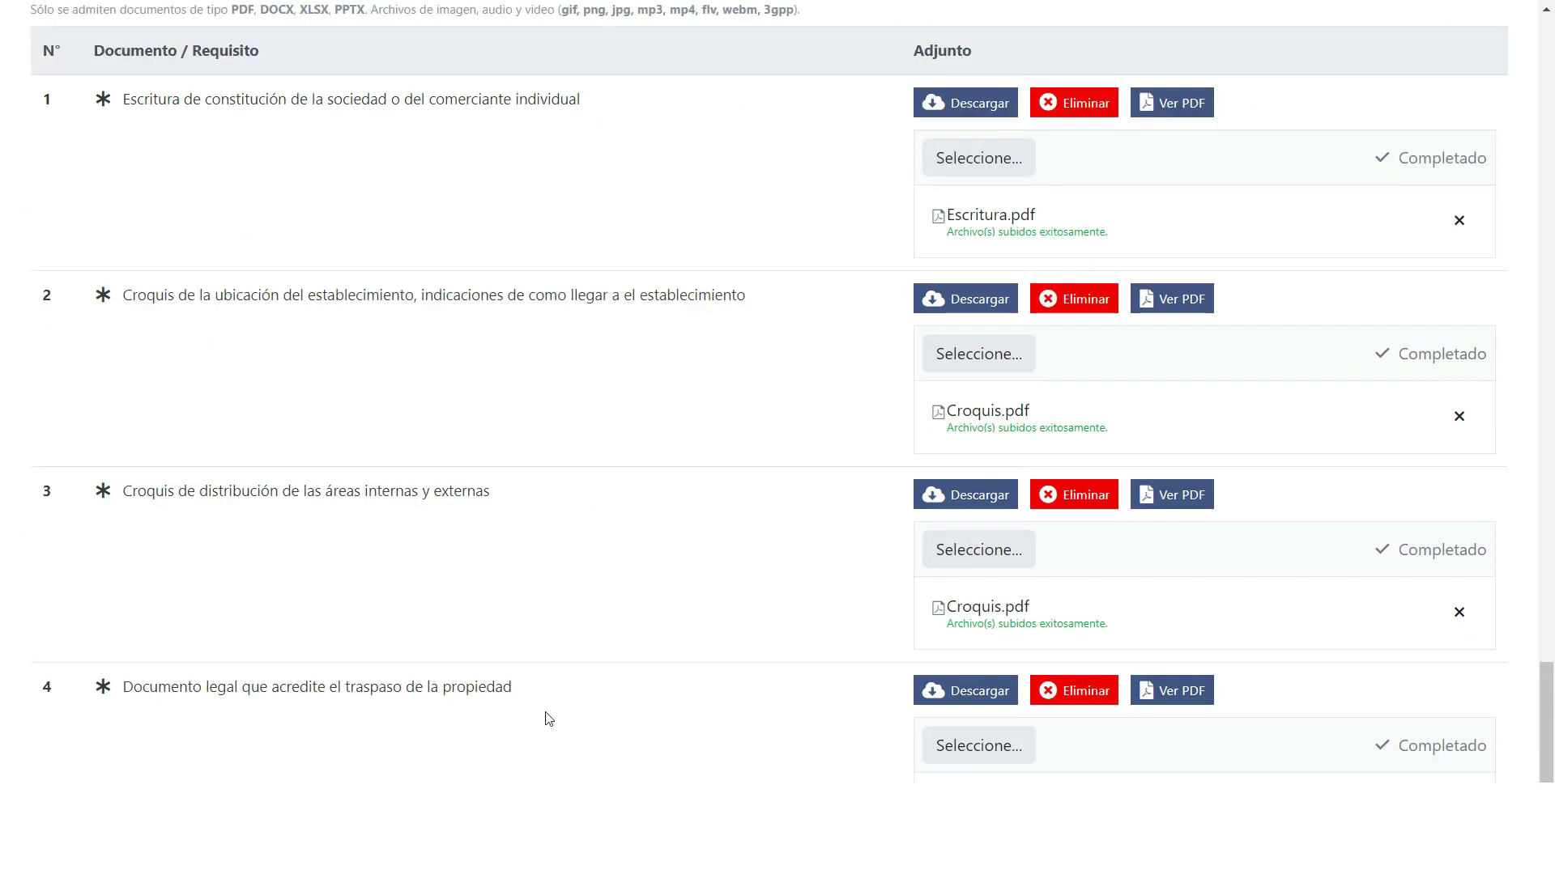
drag(1549, 737, 1523, 85)
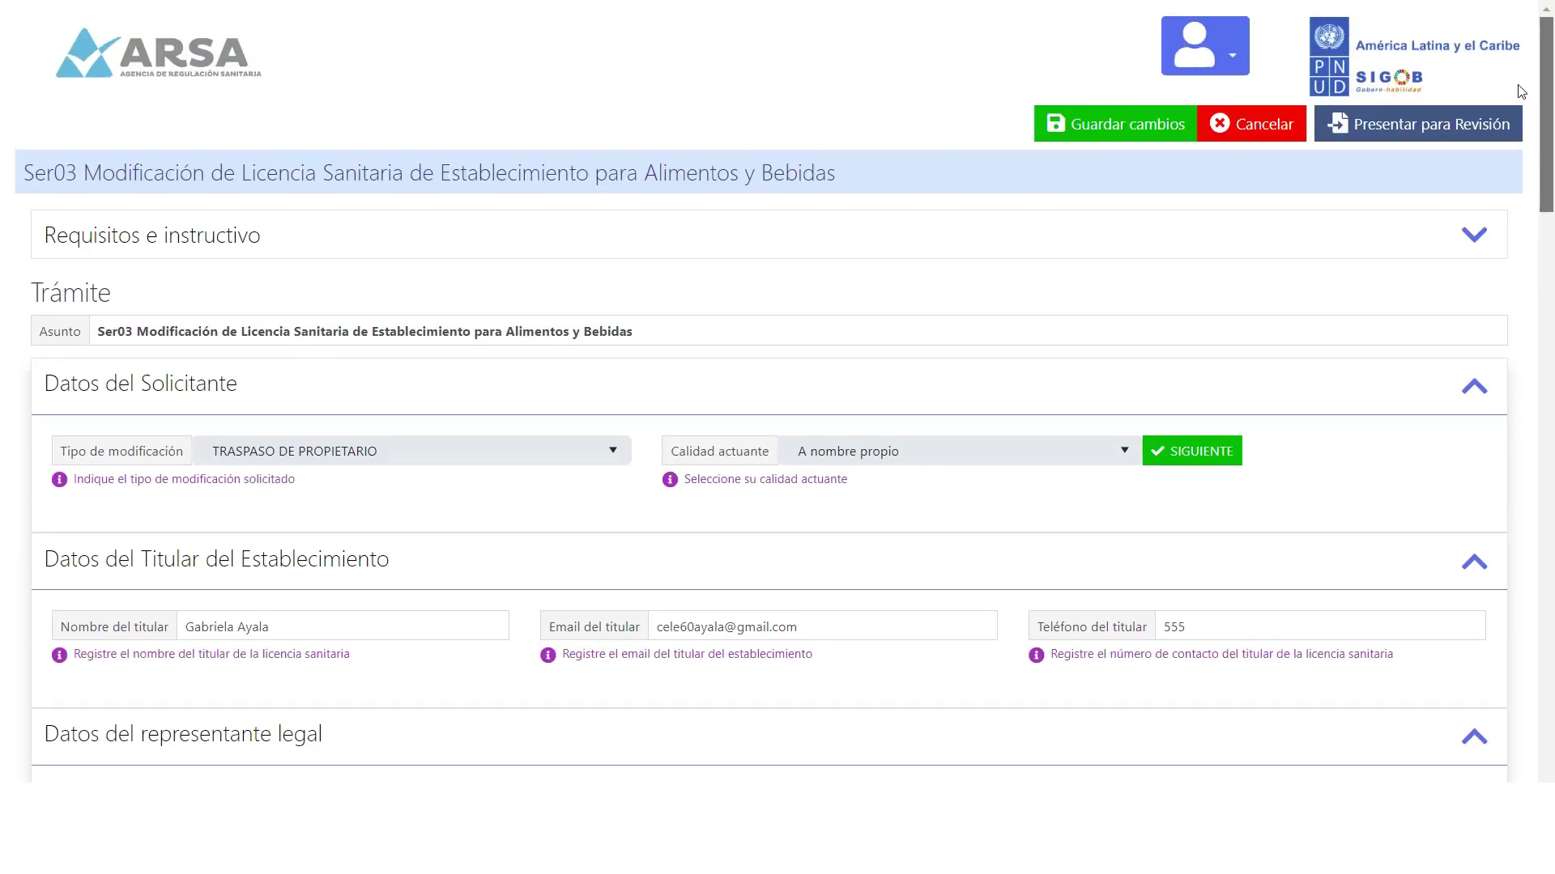
- Save the Ser03 request, then reopen it and submit it for review, confirming with Sí
click(1077, 125)
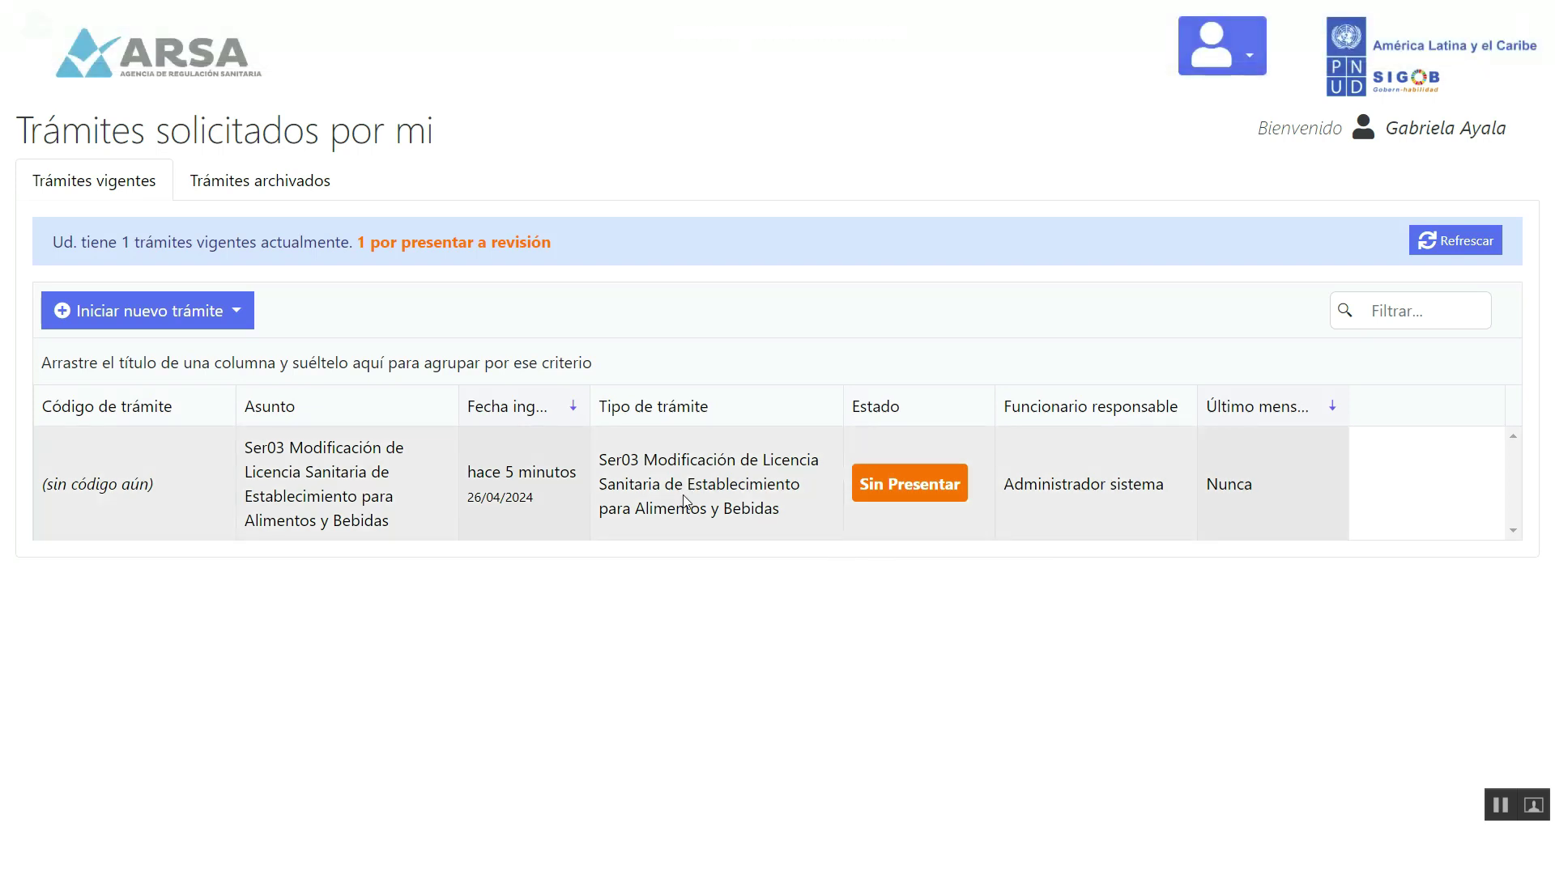
click(684, 499)
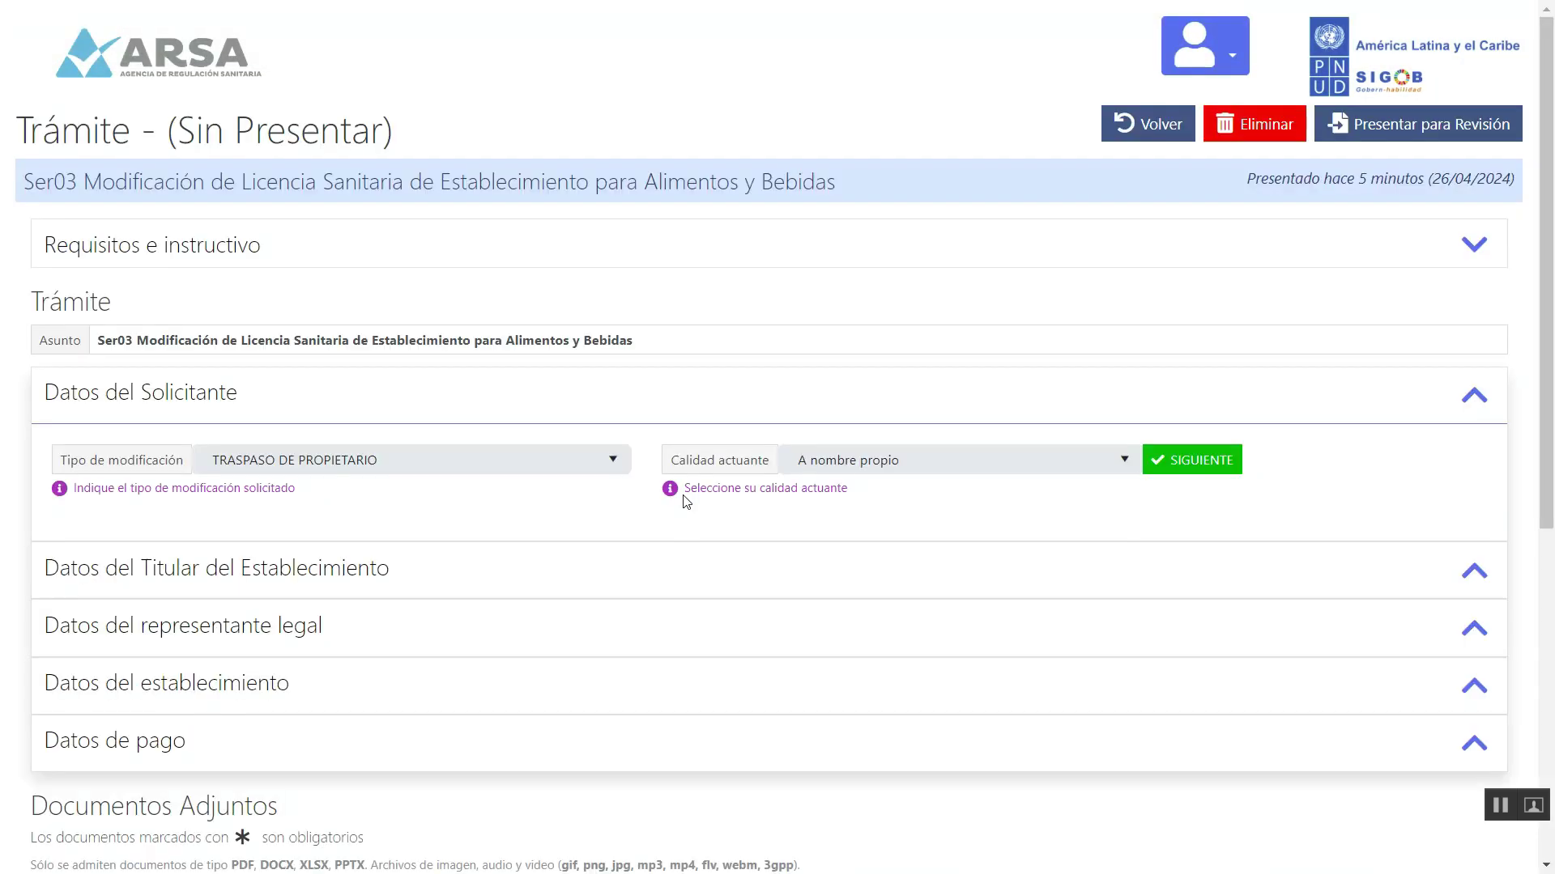
click(1410, 132)
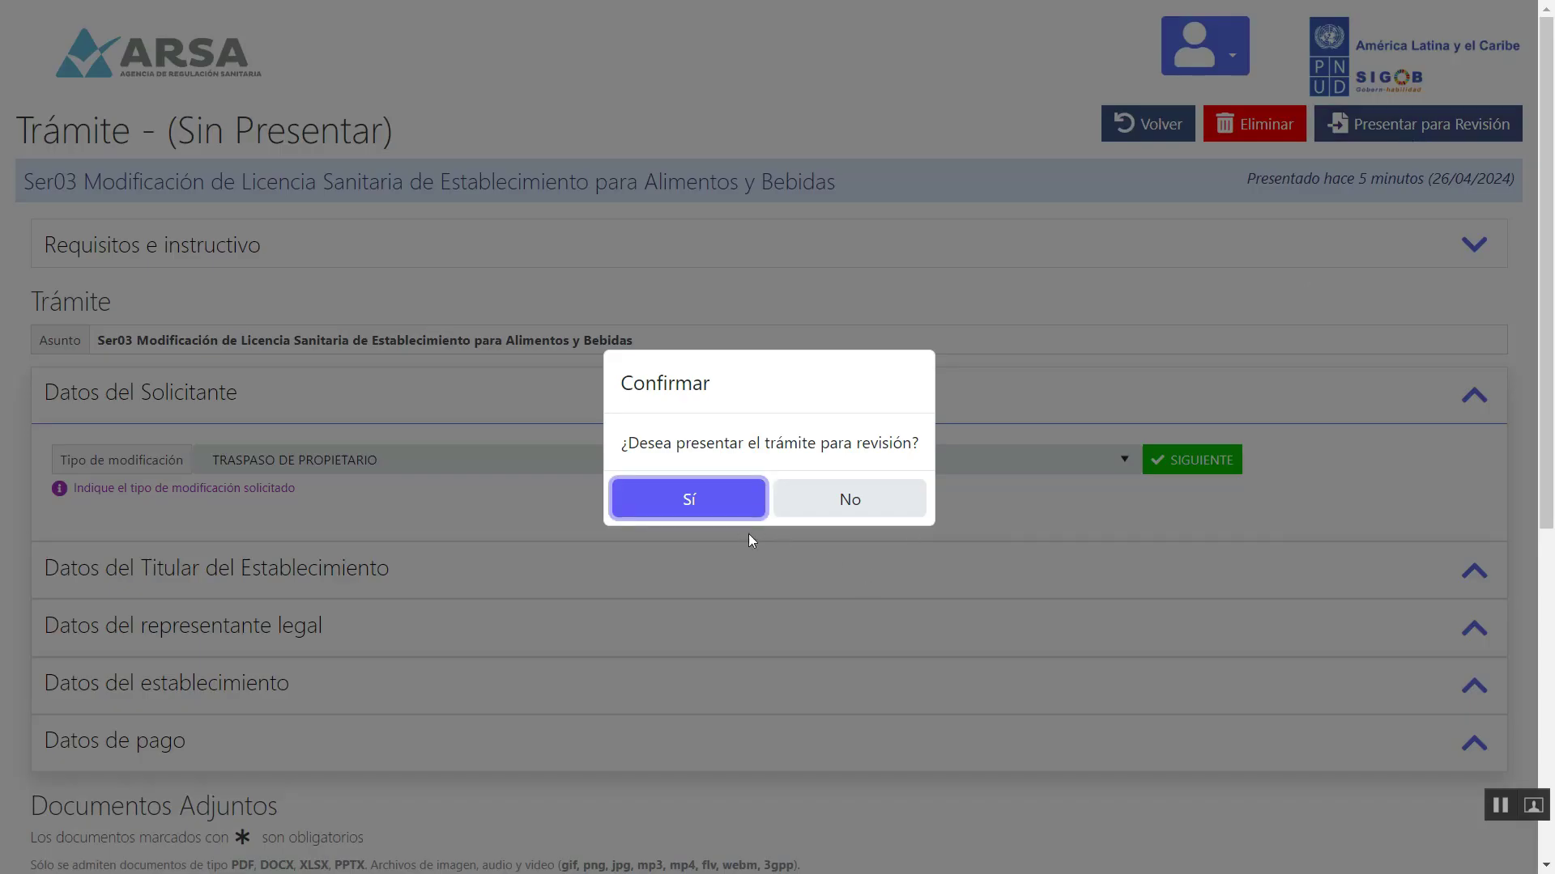
click(723, 508)
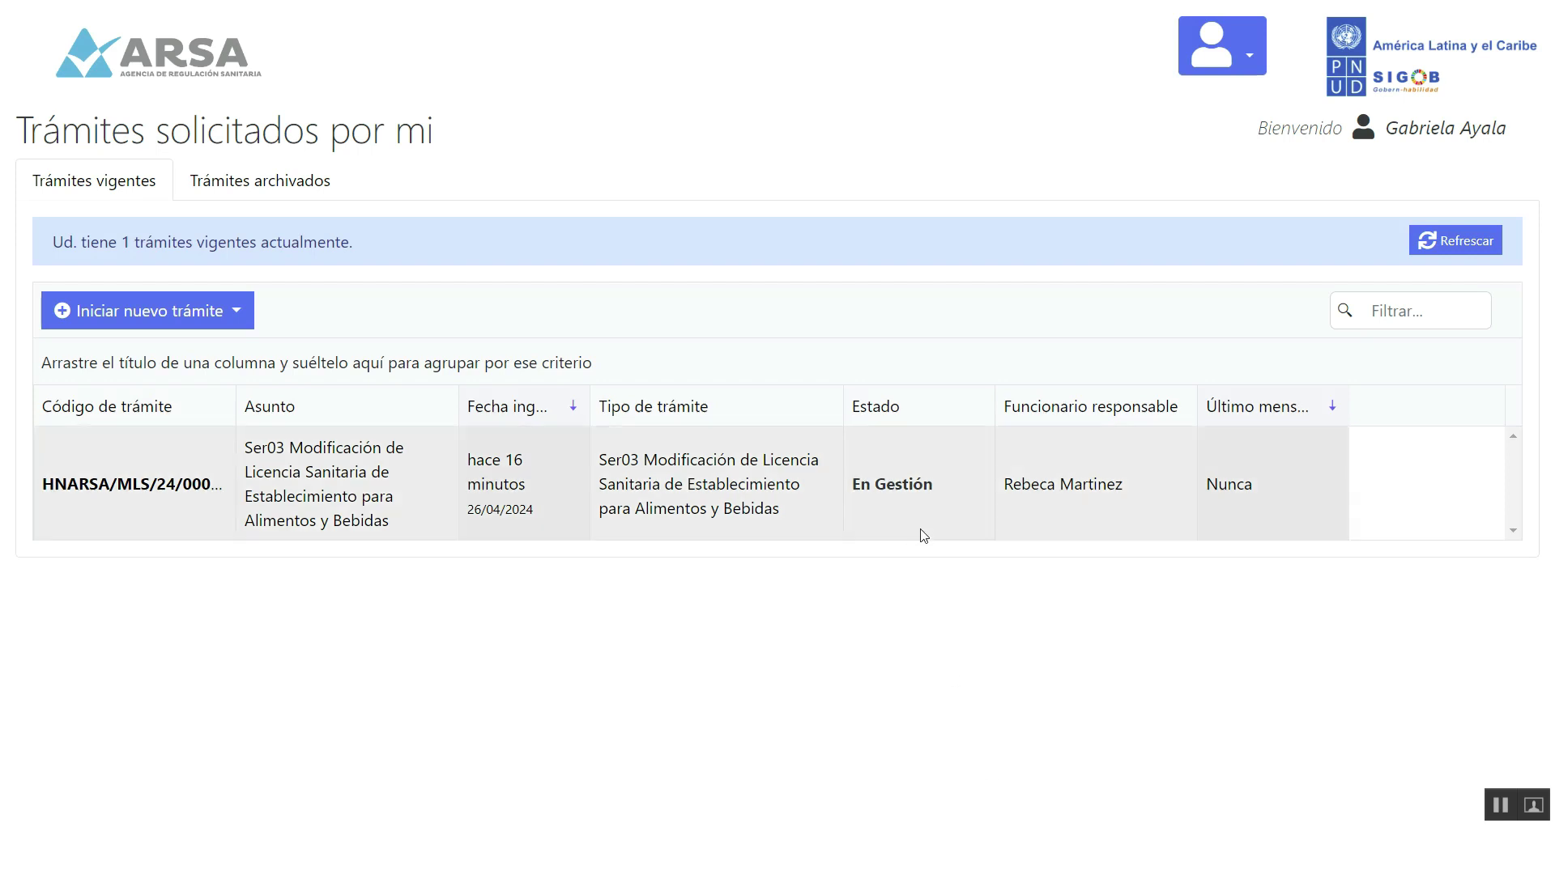
- Send the official a query asking whether the request has observations, then return to the list
click(924, 534)
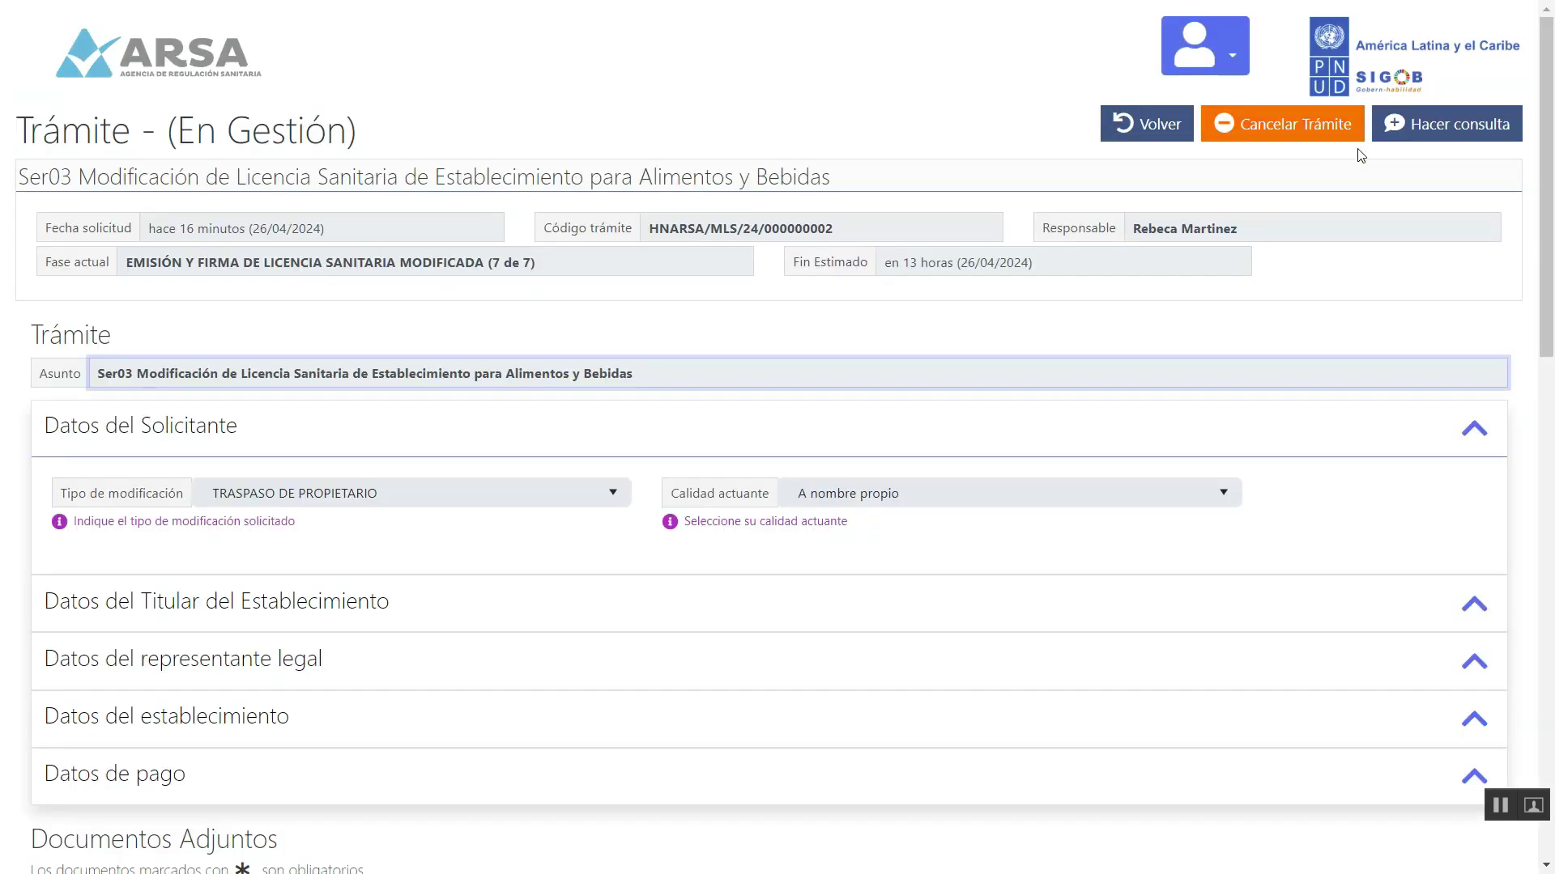
click(1396, 137)
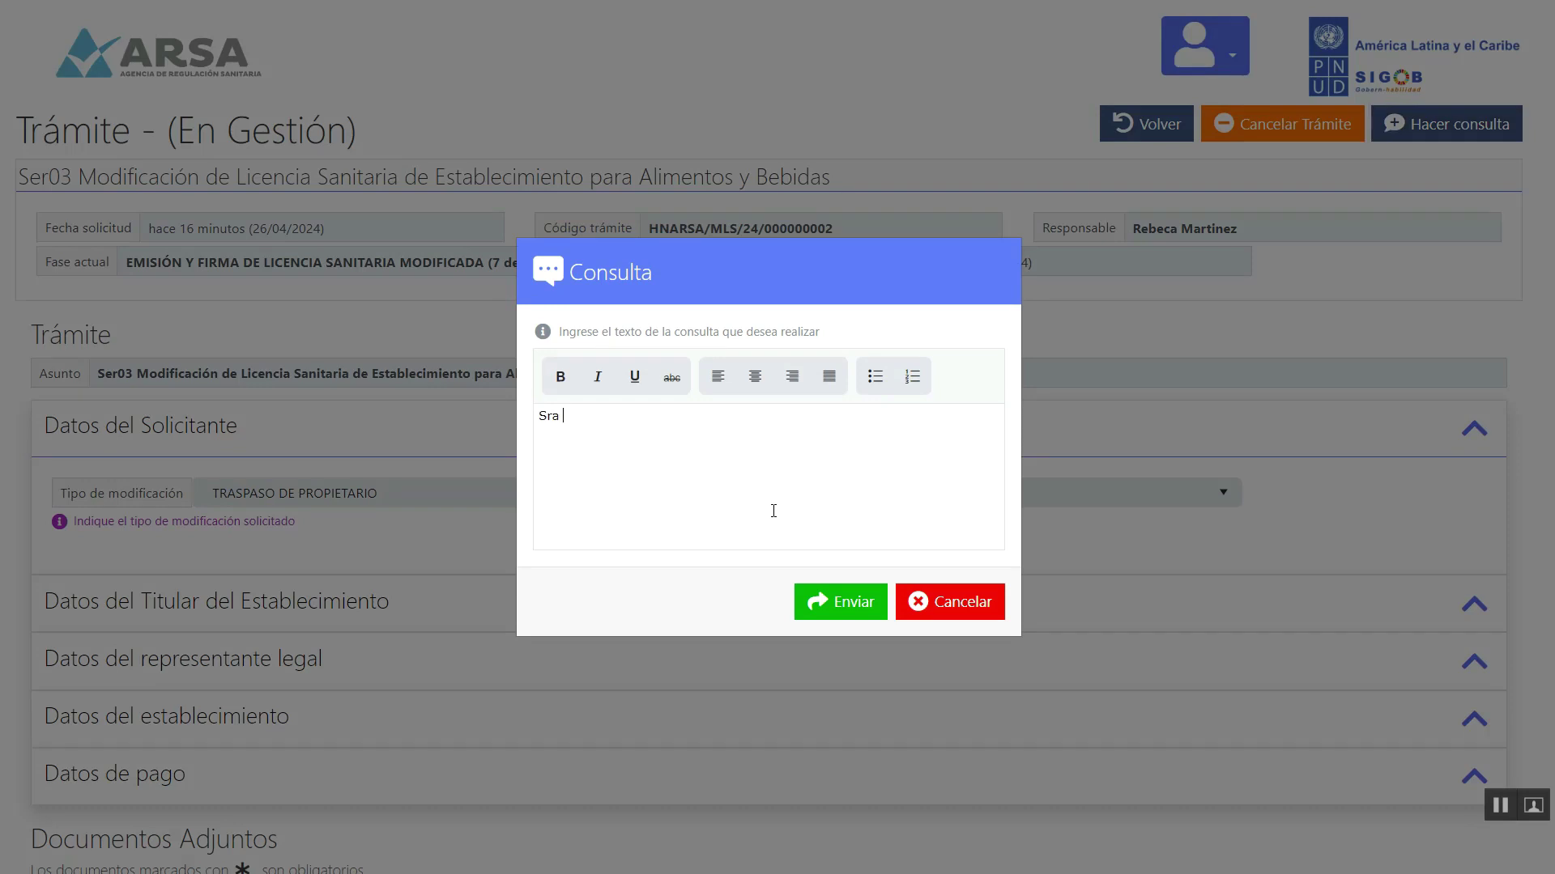
text(Rebeca, me gustaría saber si tiene observaciones para el trámite solicitado.)
key(Return)
key(Return)
key(Return)
text(Gracias)
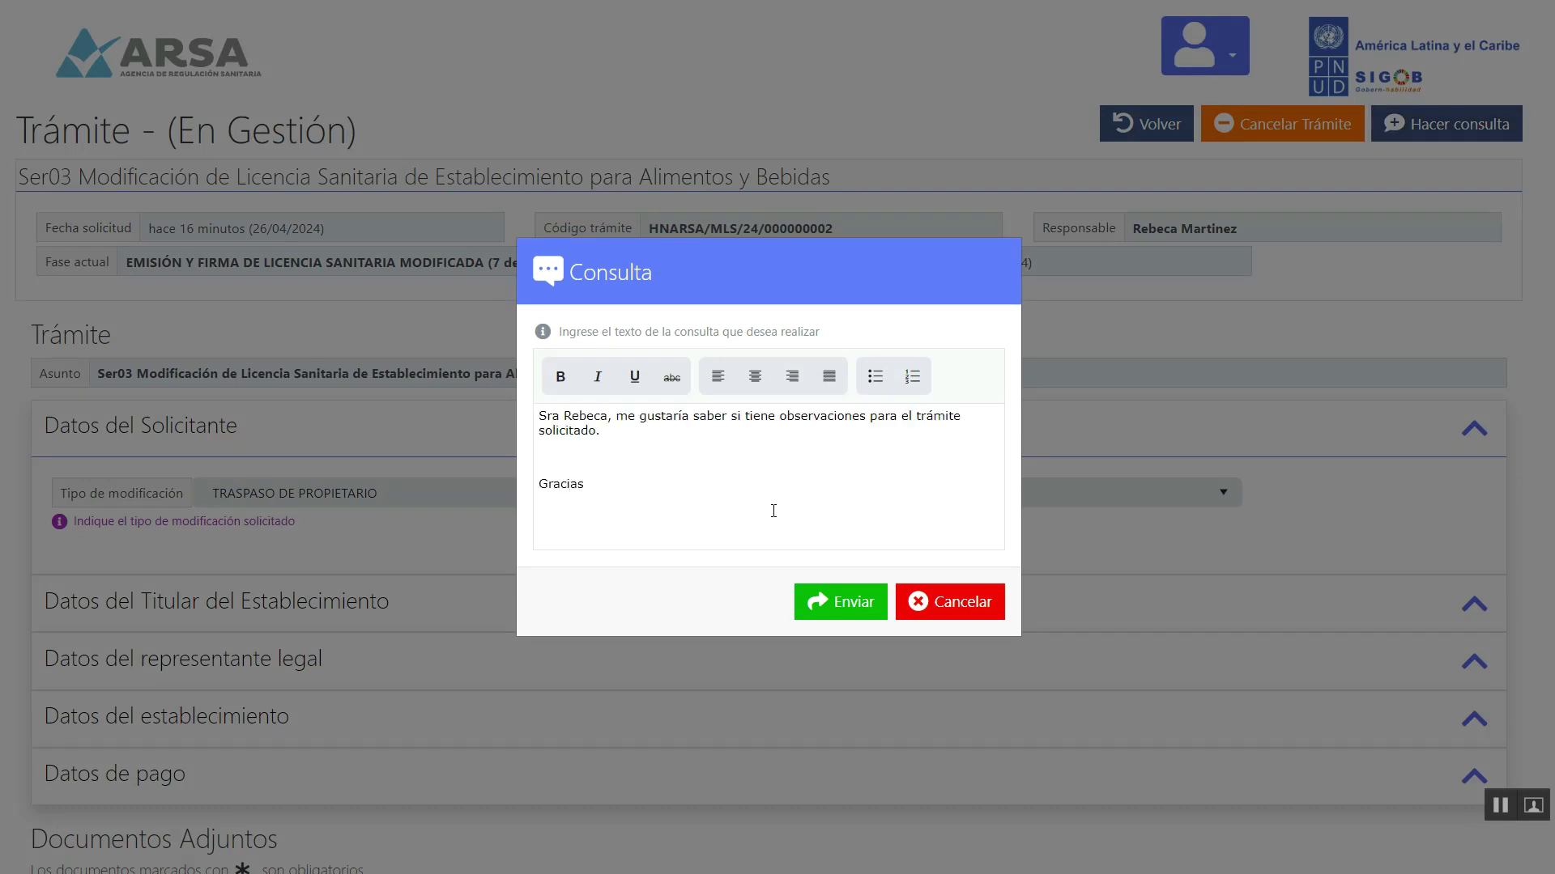
click(823, 614)
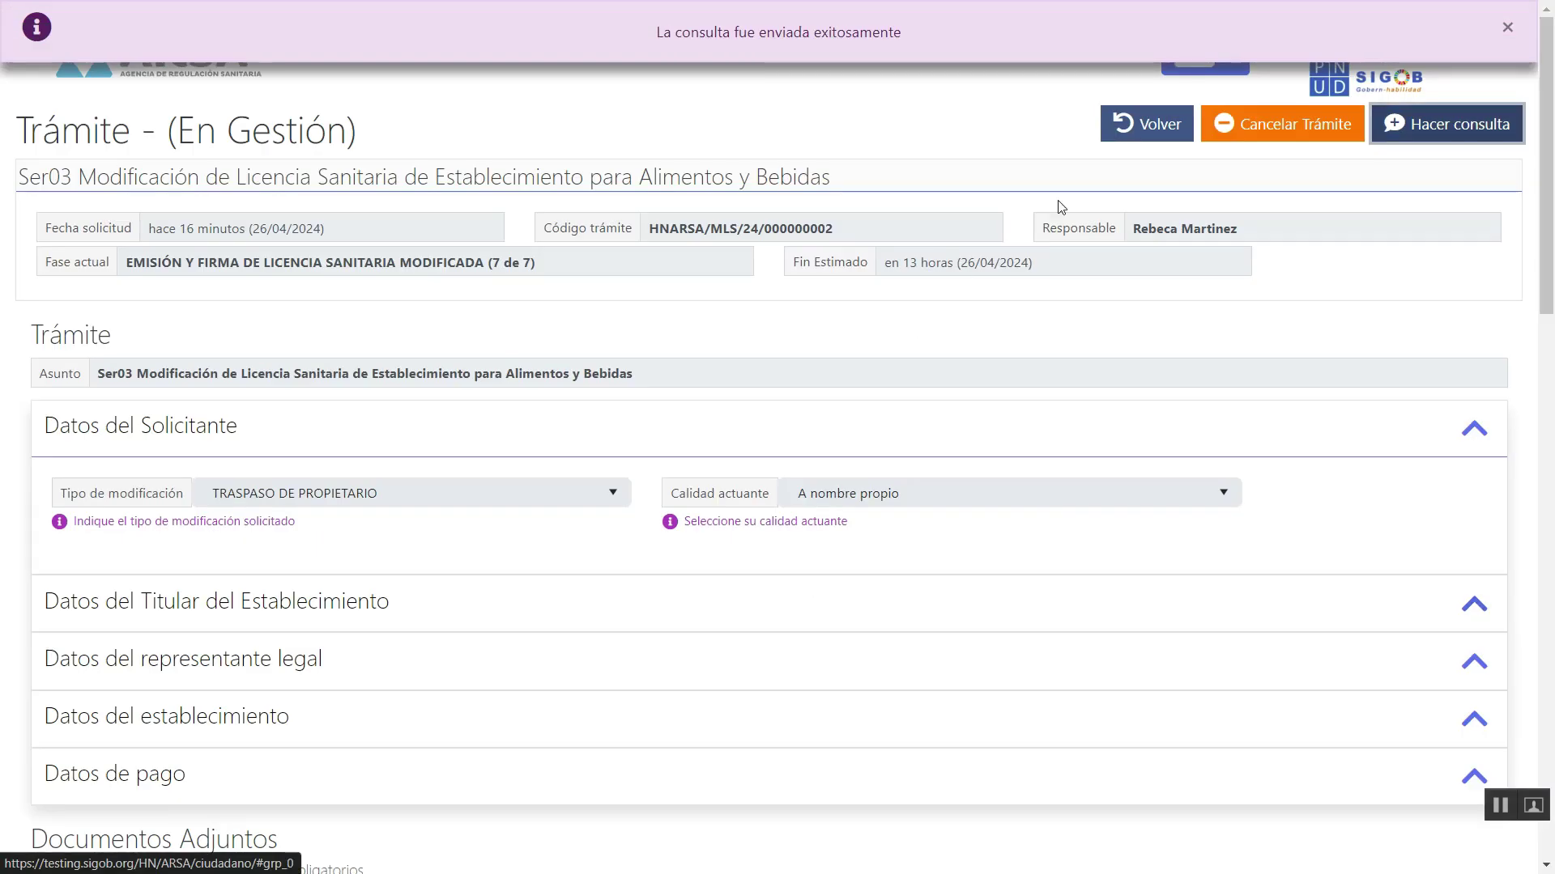
click(1122, 135)
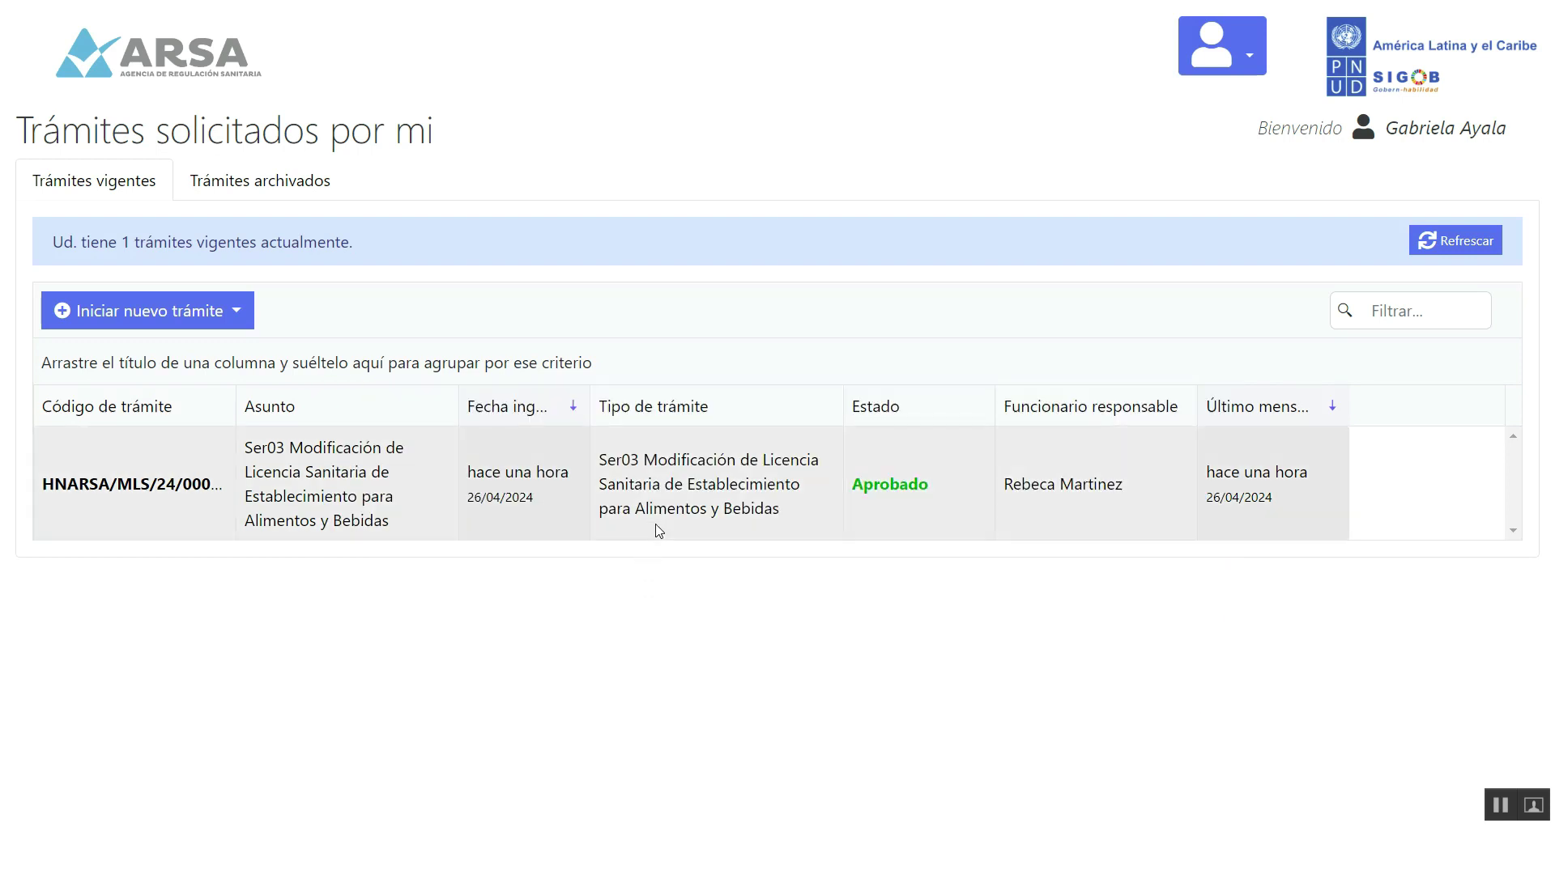
- Open the approved request's service survey and rate the overall service 5 out of 5
double_click(655, 527)
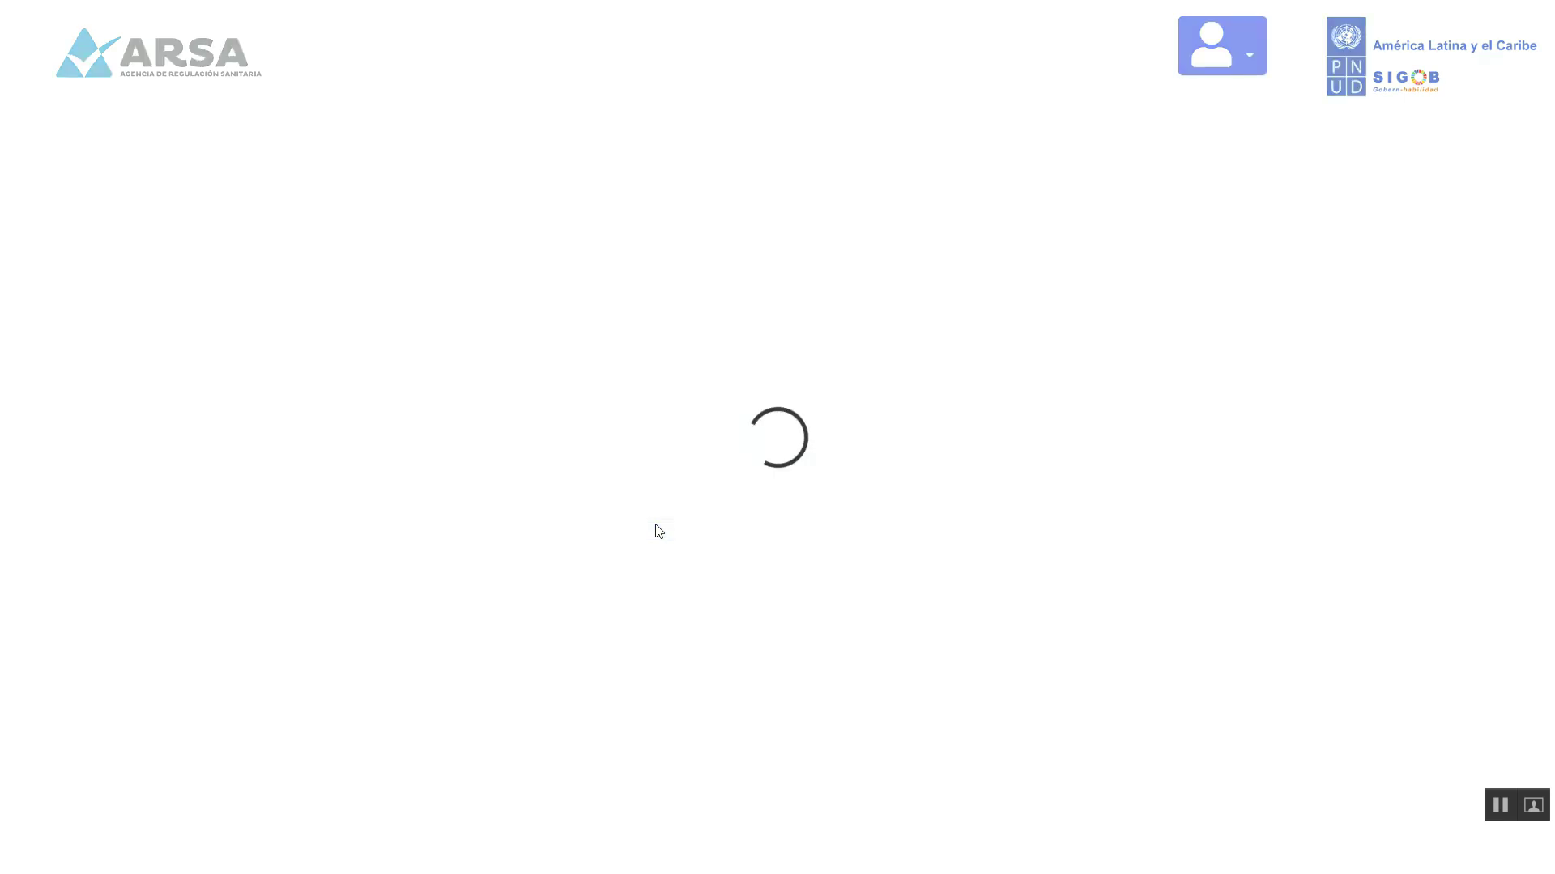
drag(1546, 240, 1552, 485)
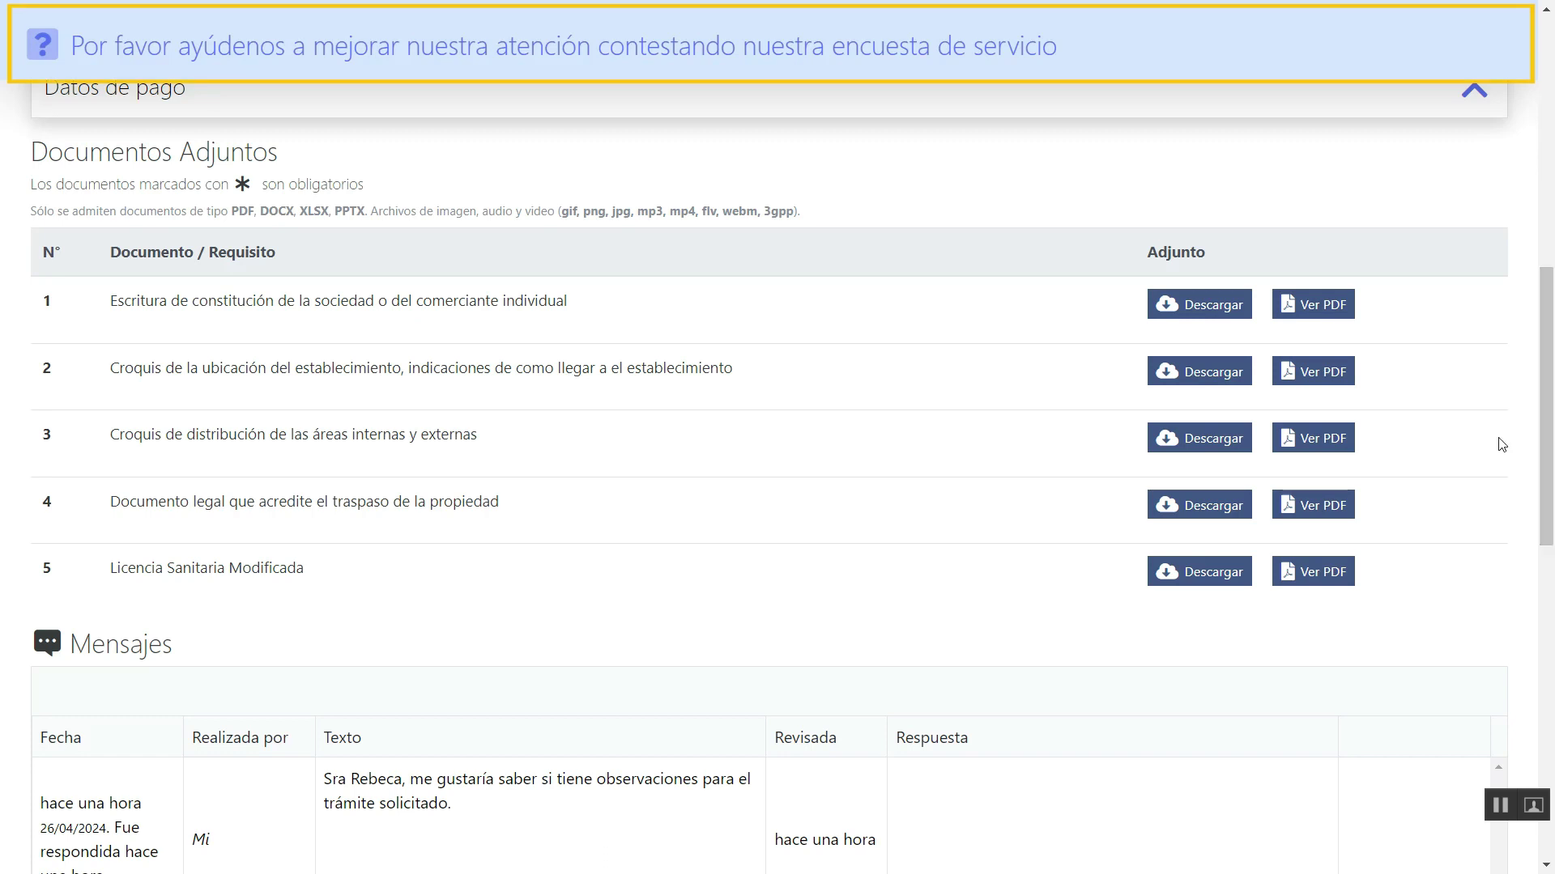
click(816, 61)
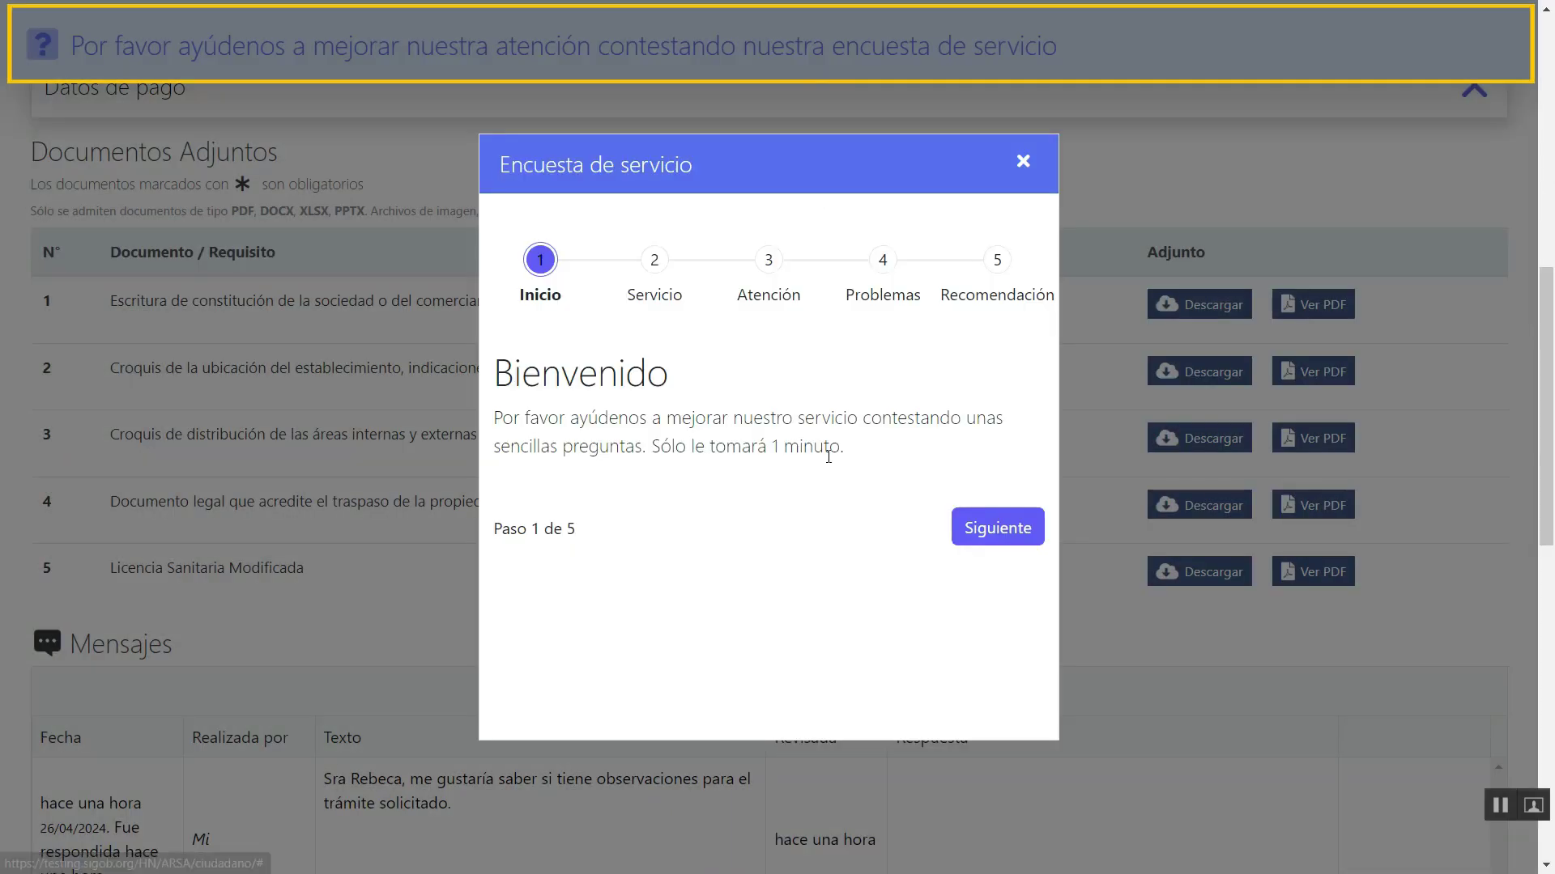
click(964, 545)
click(687, 469)
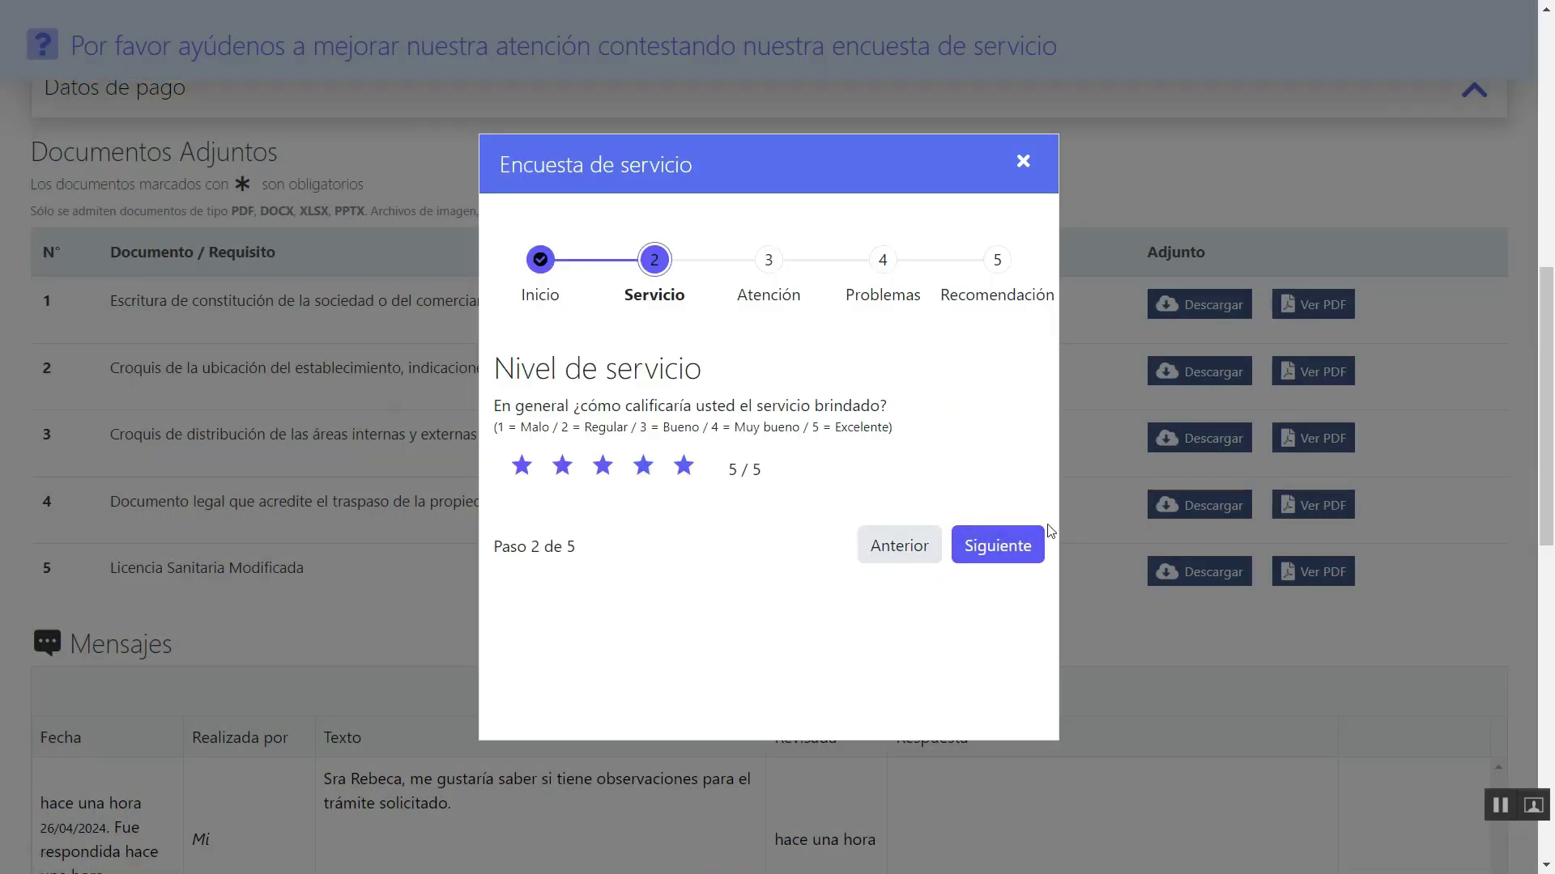
- Rate staff attention 5 out of 5, finish the survey, and view the archived requests
click(1039, 541)
click(696, 497)
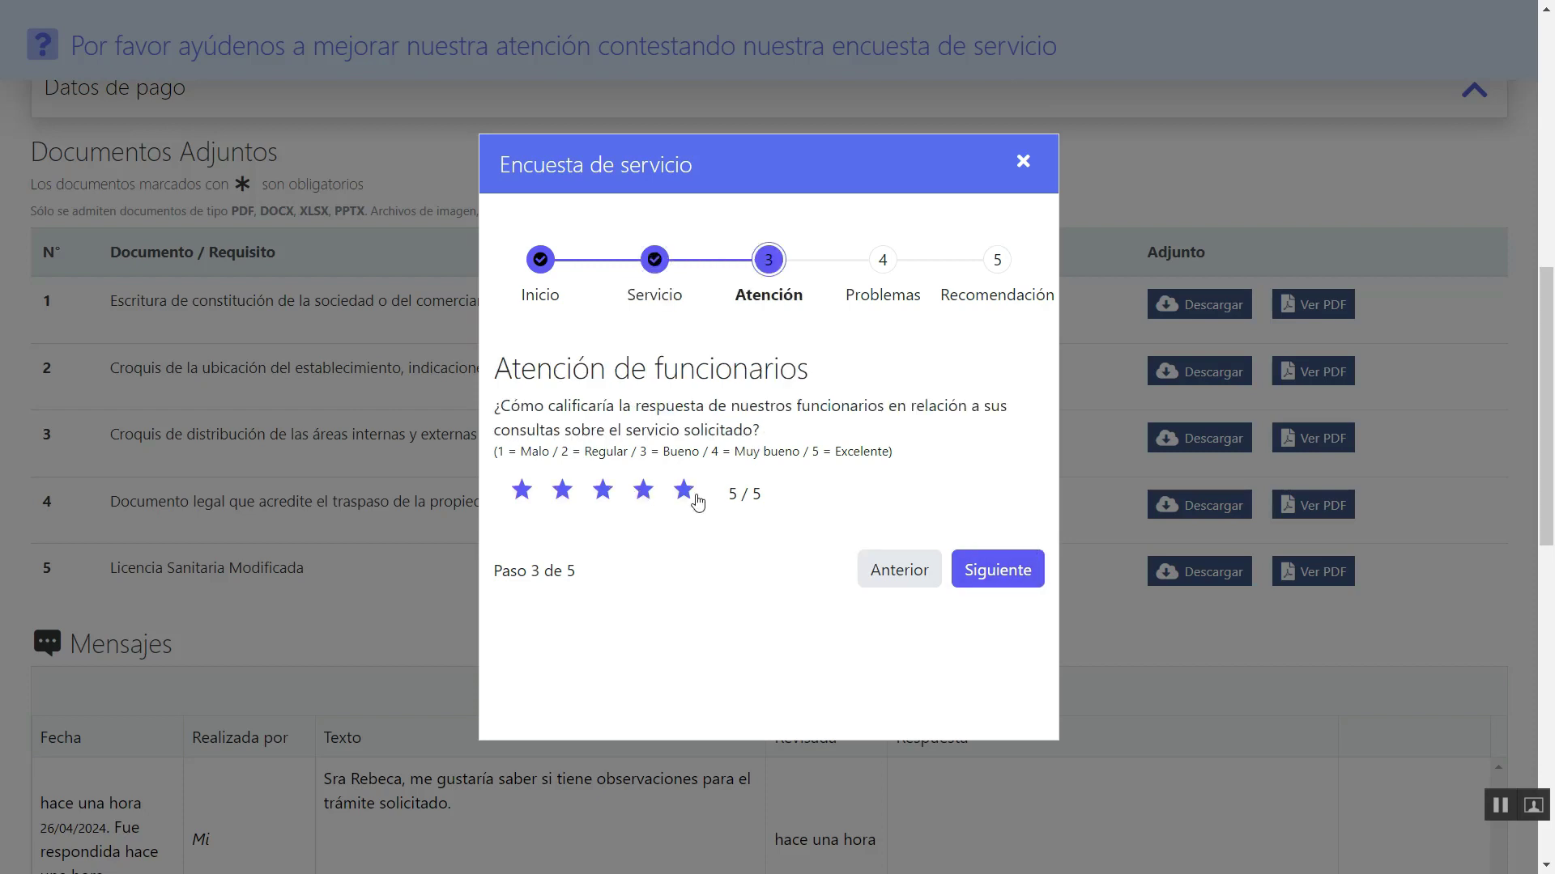
click(988, 571)
click(992, 528)
click(993, 530)
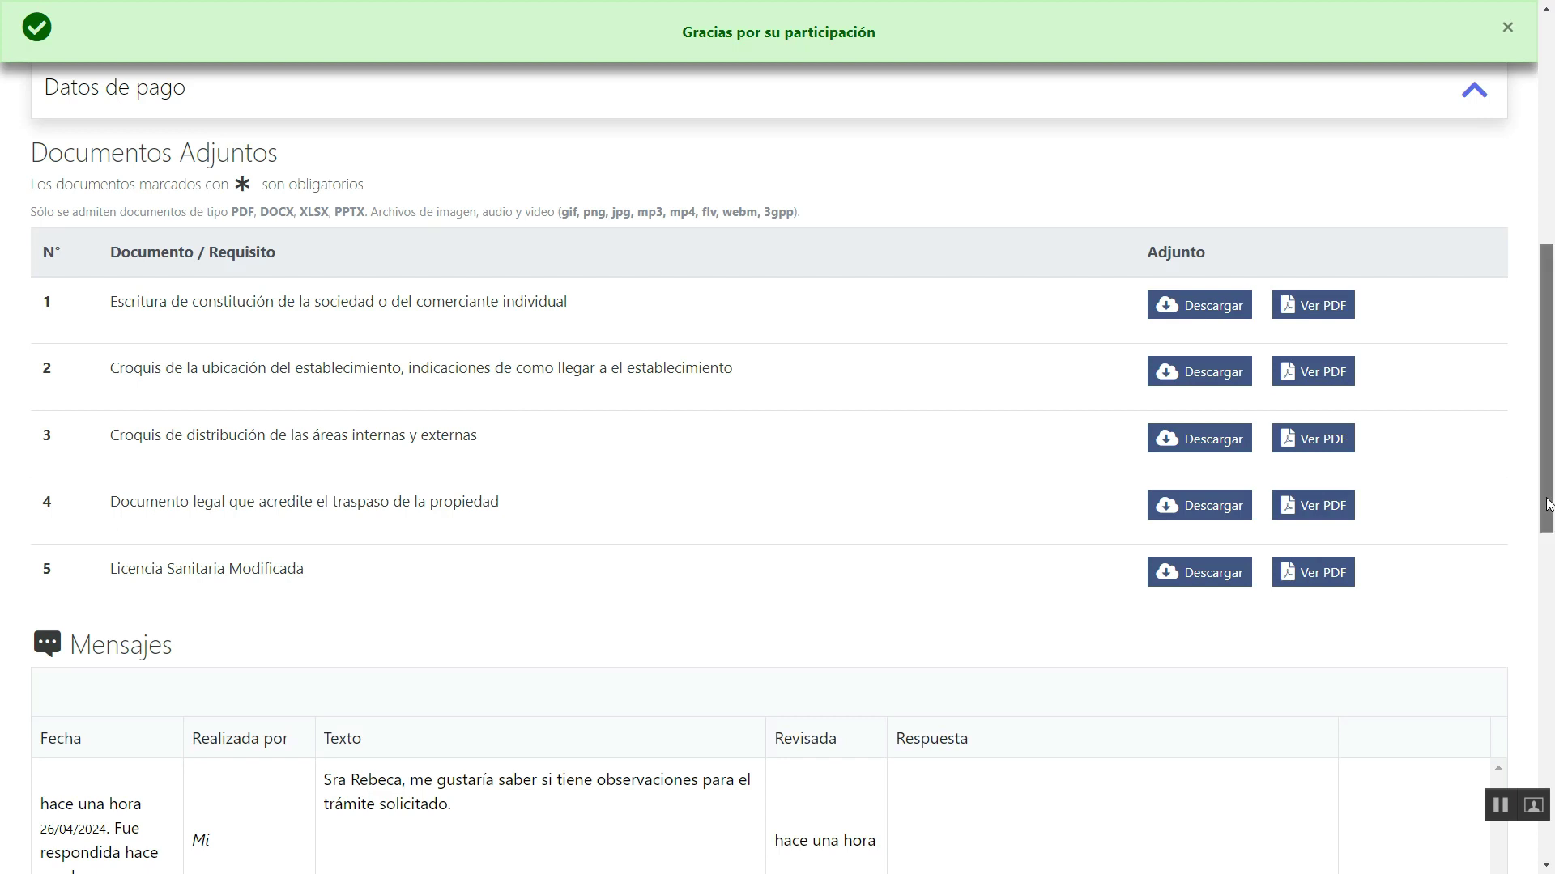
drag(1548, 506, 1547, 267)
click(1462, 130)
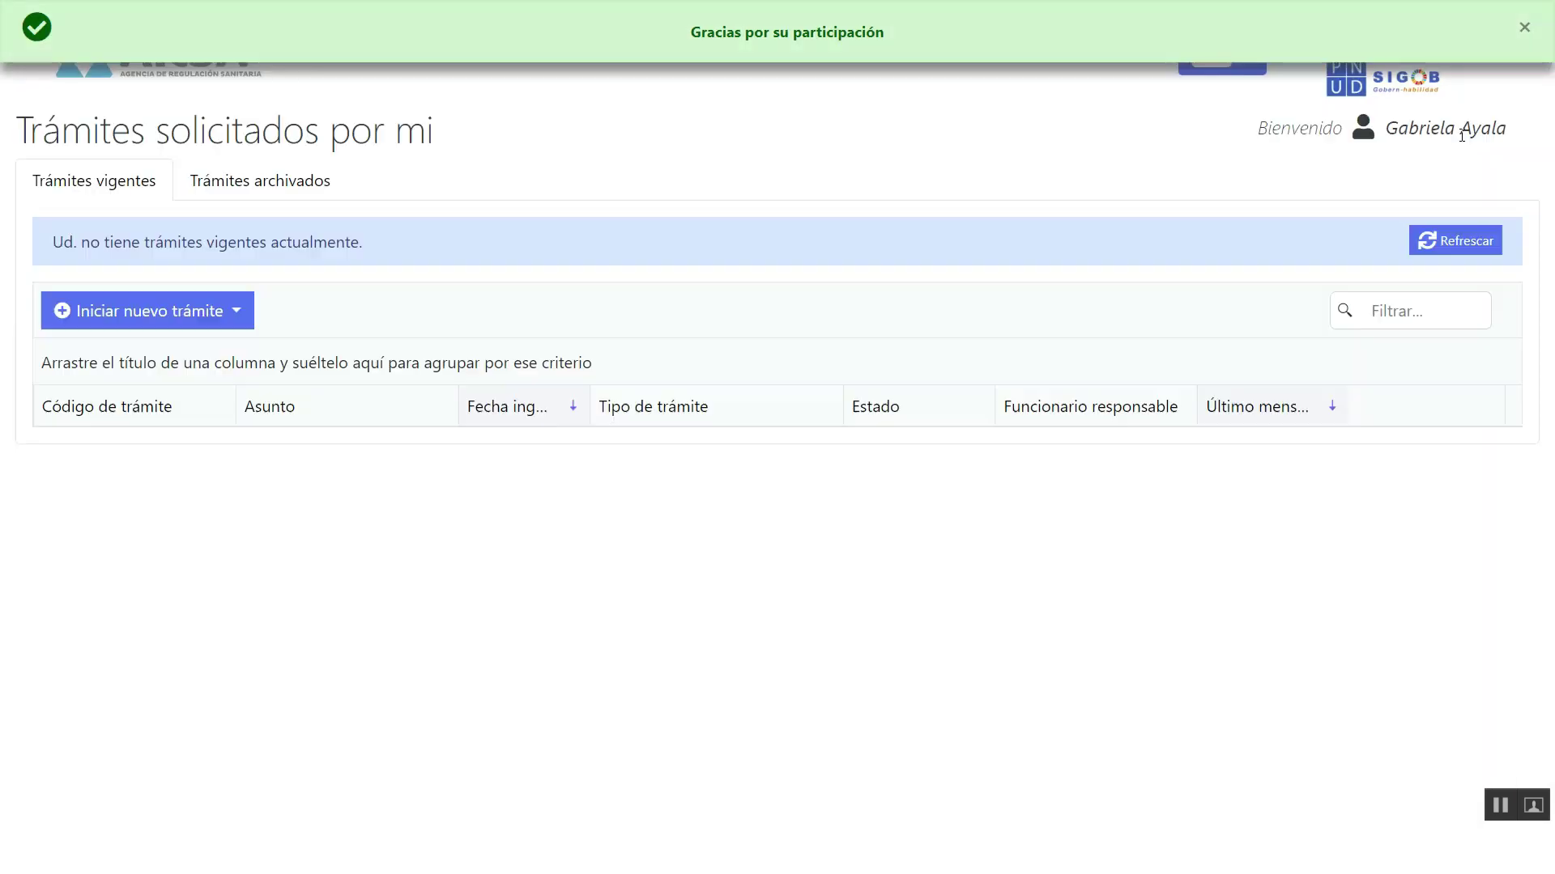
click(250, 198)
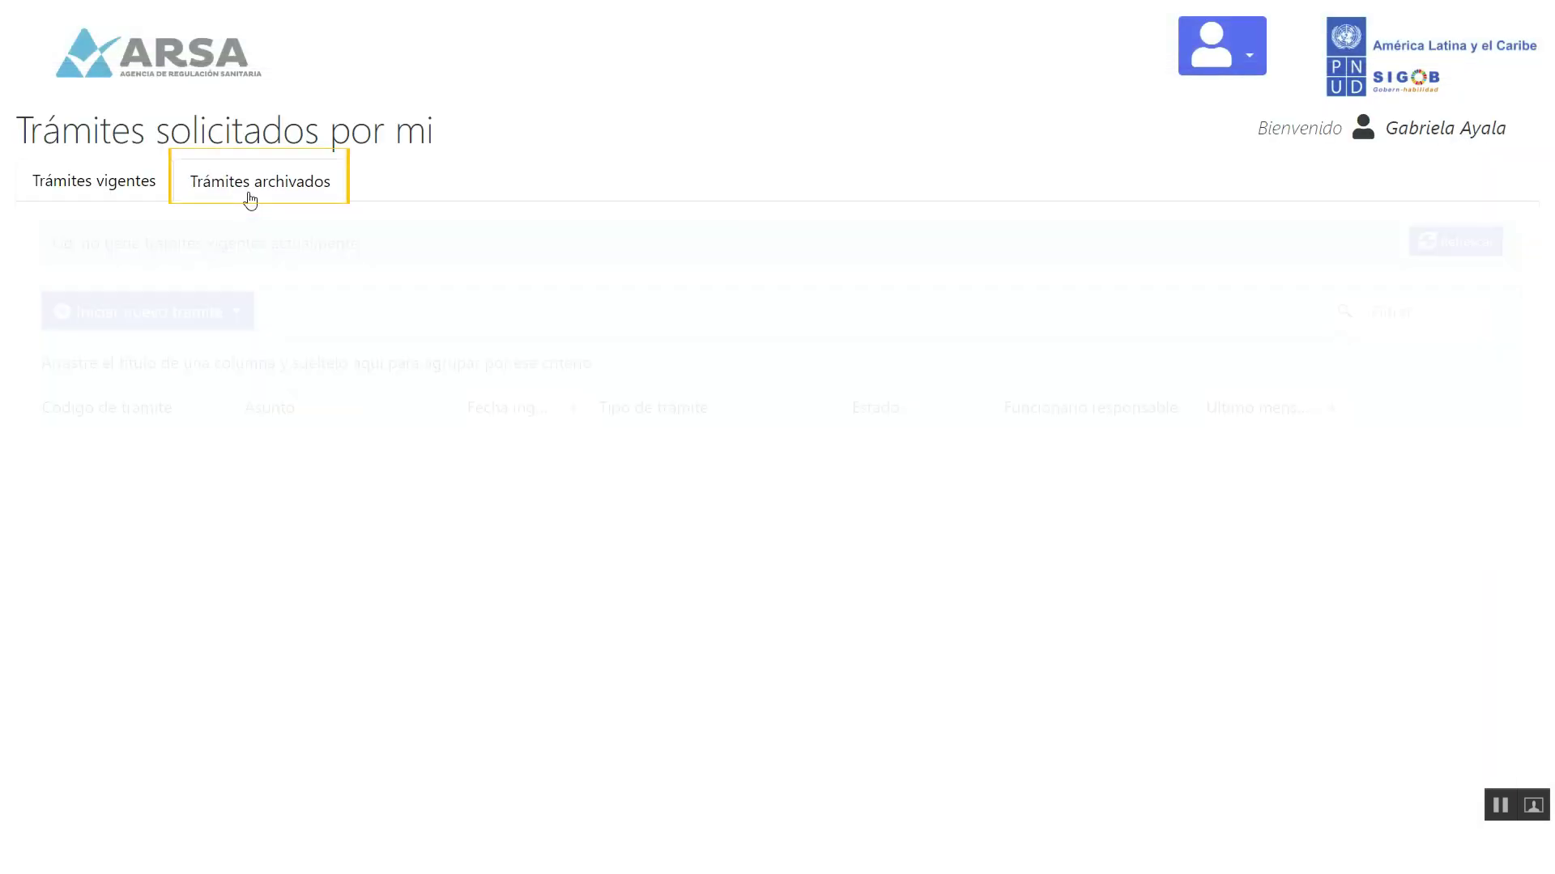